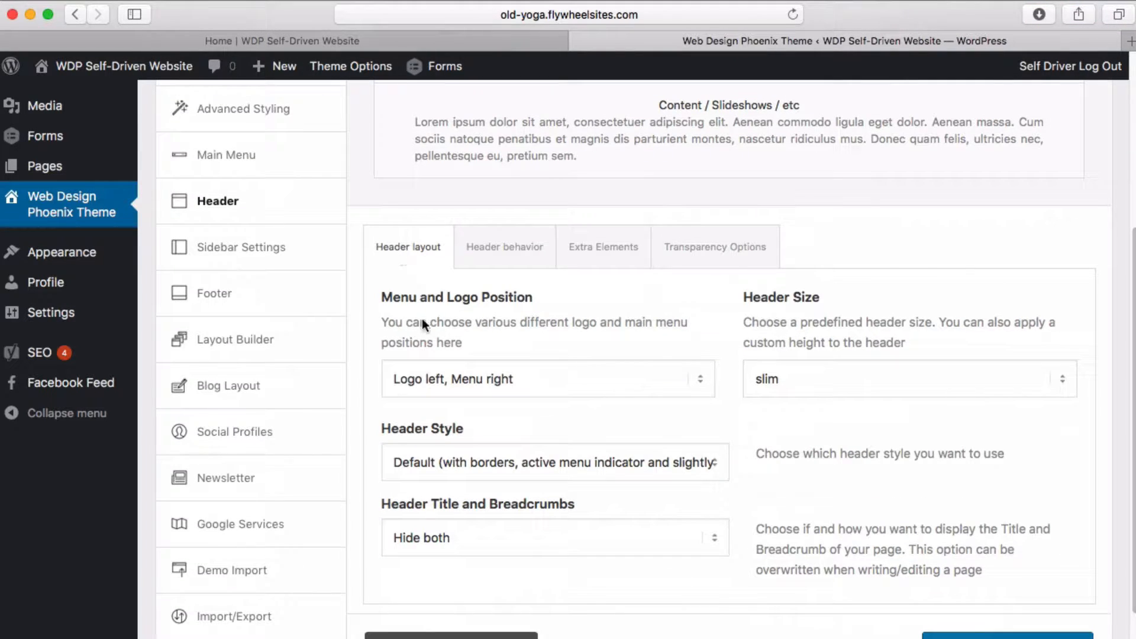
Step: Try the "Logo center, Menu below" menu and logo position and view it in the header layout preview
click(492, 386)
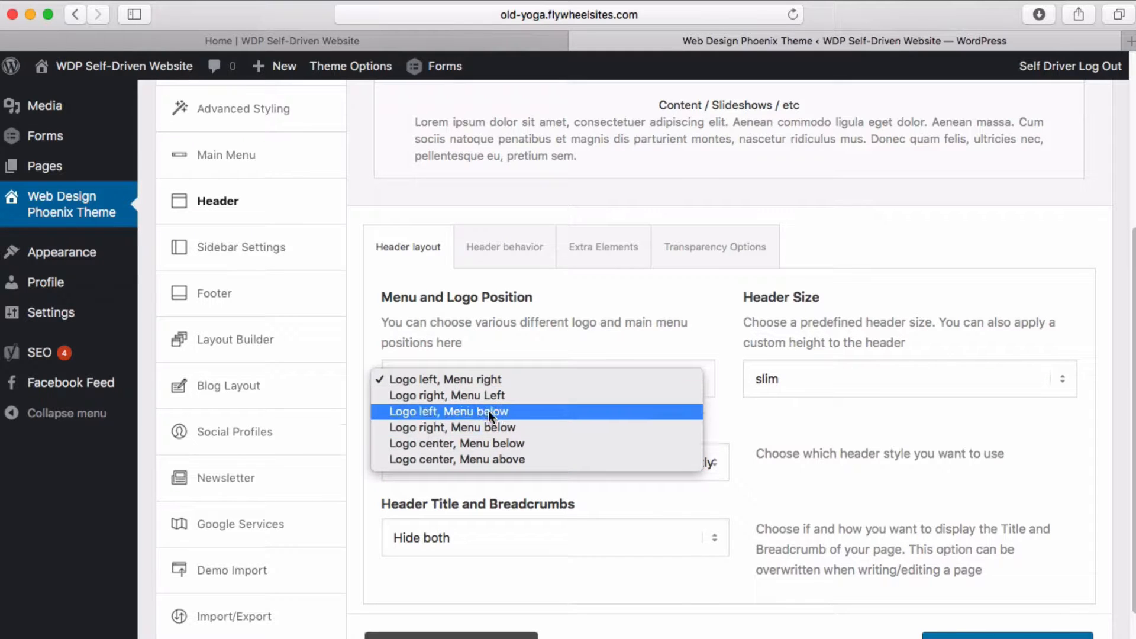
click(508, 444)
scroll(592, 355, up, 3)
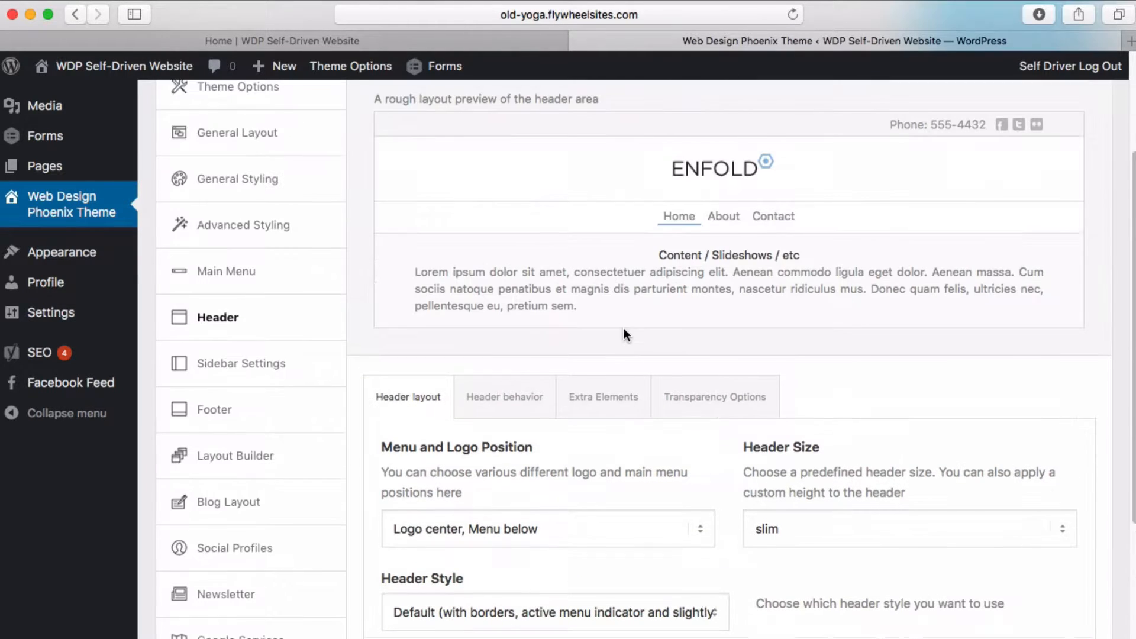
scroll(482, 406, down, 2)
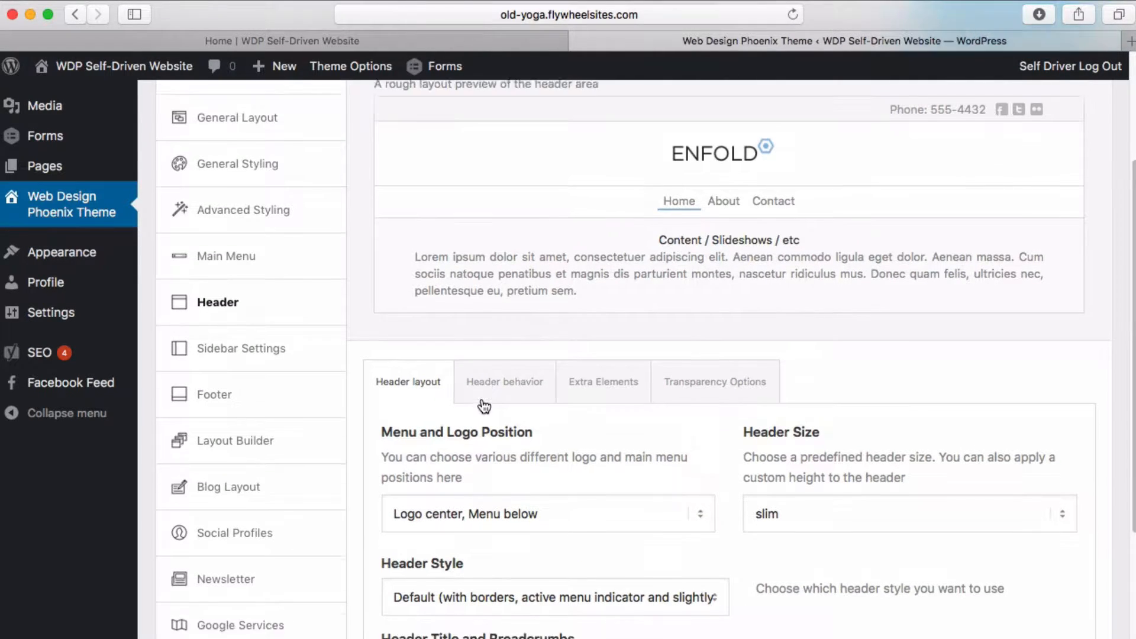
Step: Return the menu and logo position to "Logo left, Menu right"
click(472, 500)
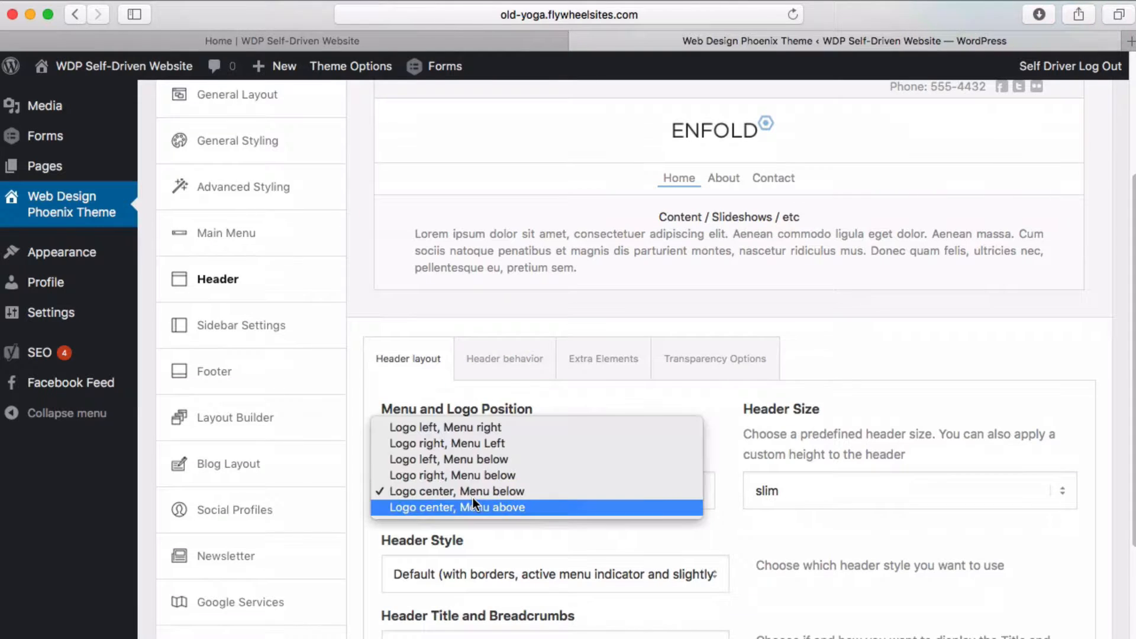
click(478, 428)
scroll(511, 390, down, 2)
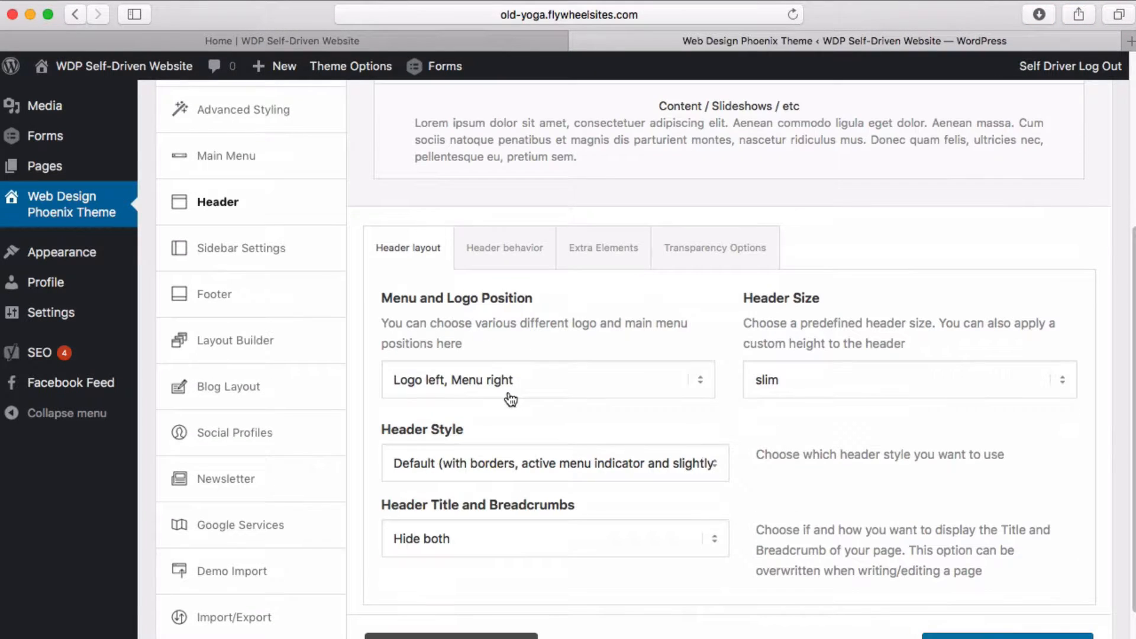
Step: Review the header size options, keep slim, and compare the layout preview with the live home page's header
click(868, 373)
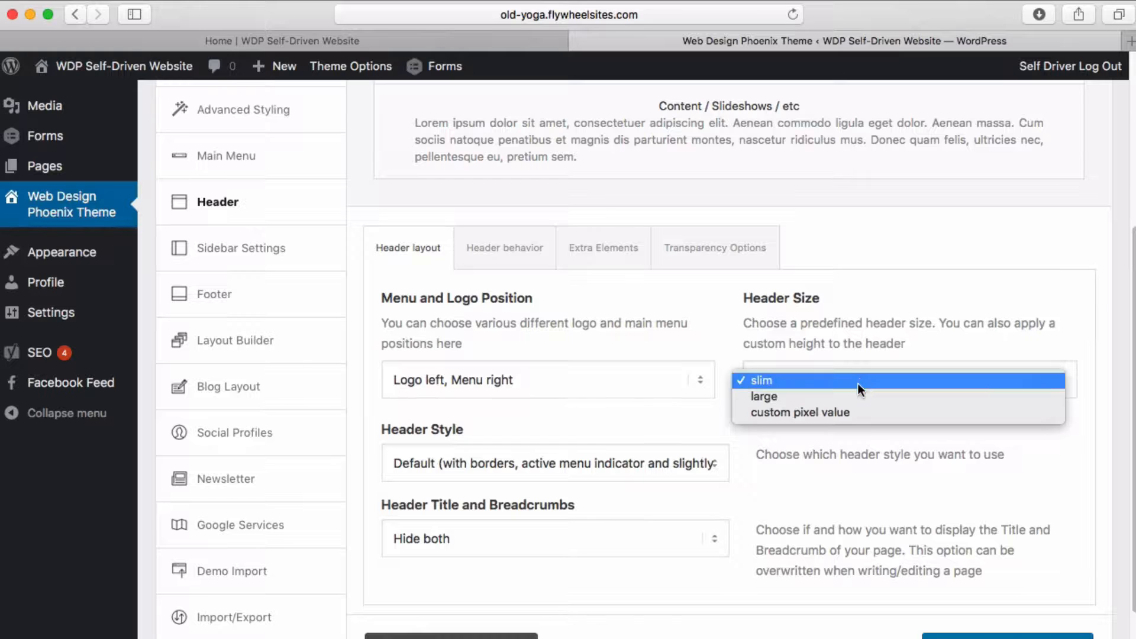
click(847, 379)
scroll(847, 379, up, 5)
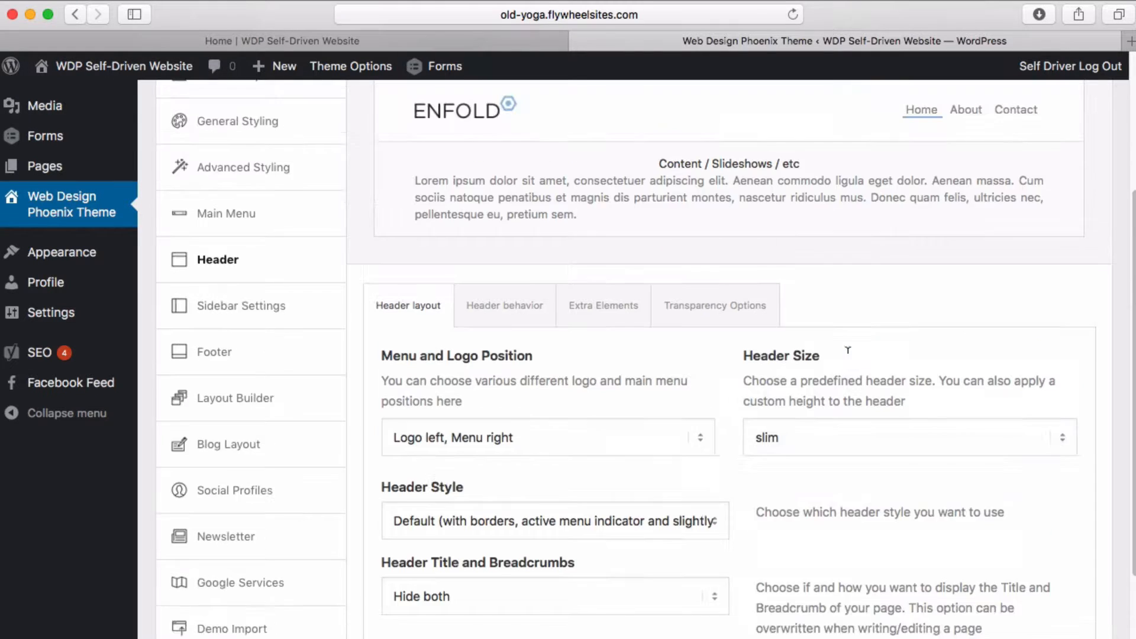
click(345, 41)
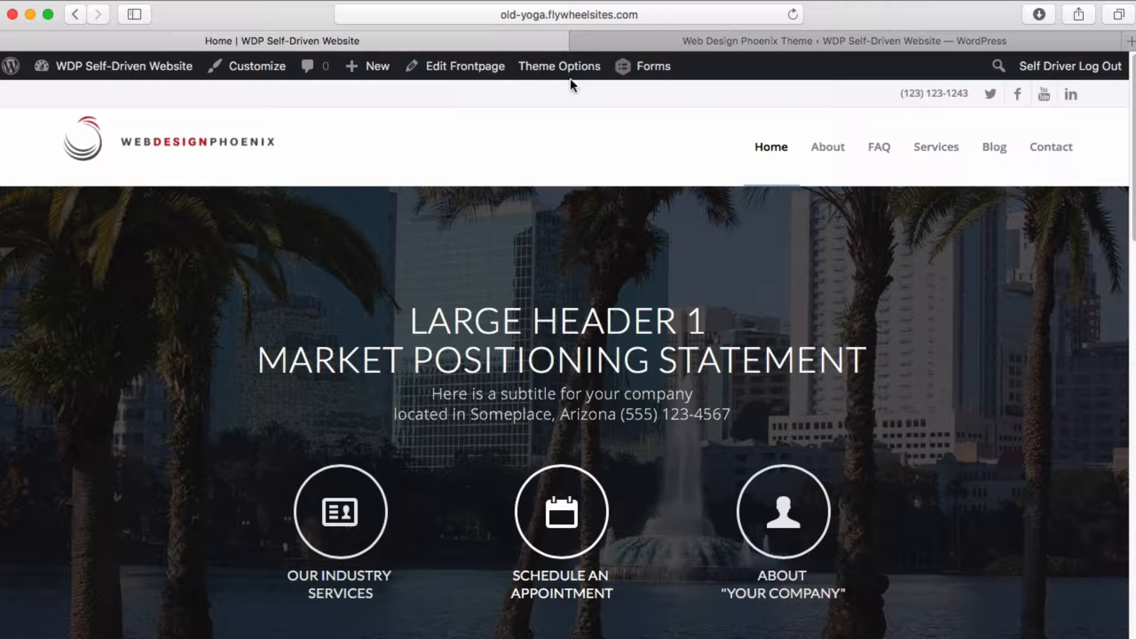
click(682, 43)
scroll(686, 415, down, 5)
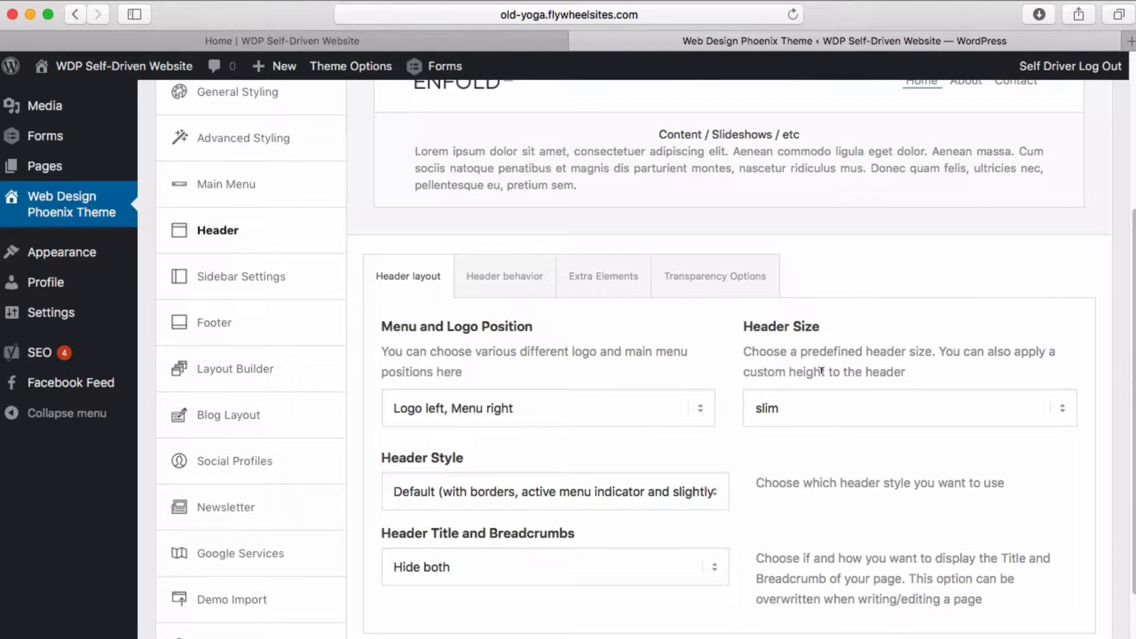
Step: Review the header style options and keep the default style with borders, active menu indicator and slight transparency
scroll(831, 429, down, 3)
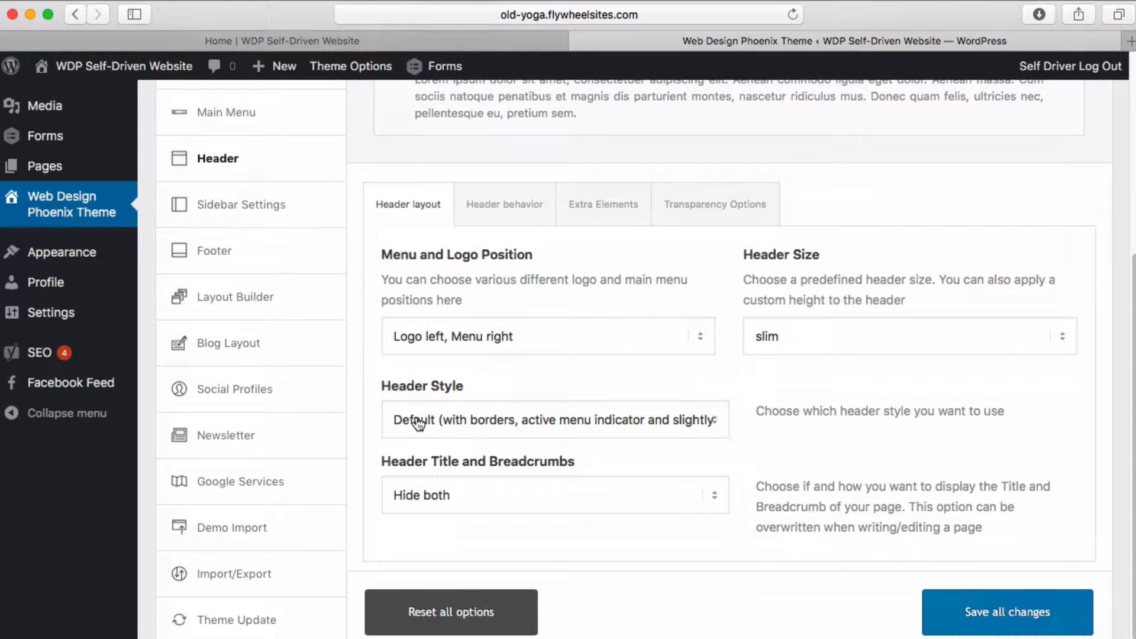
click(419, 422)
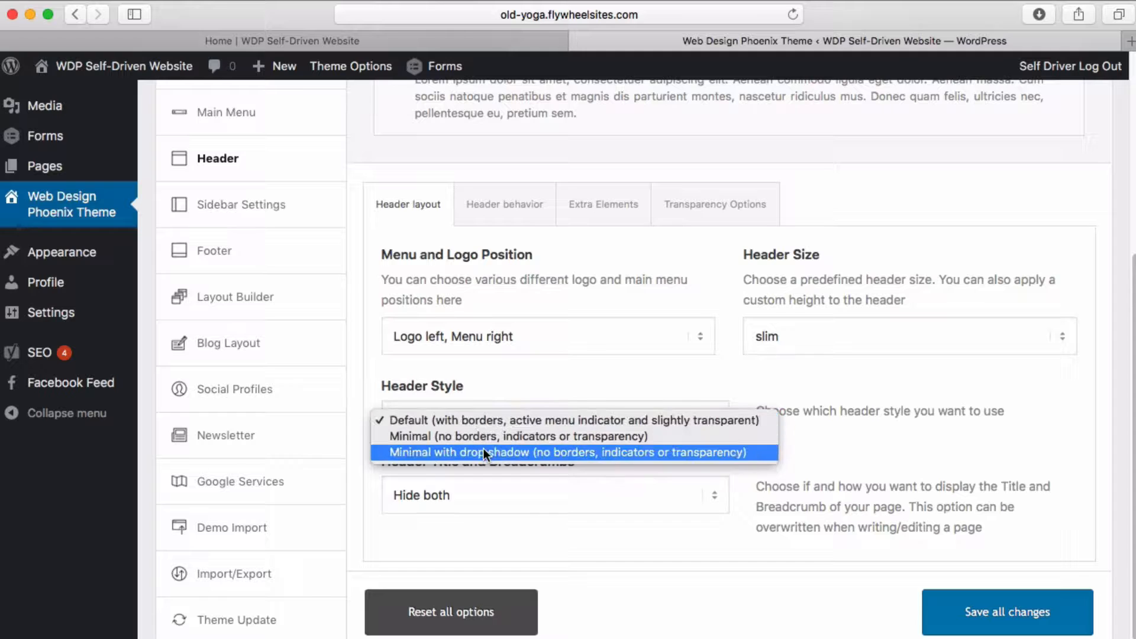
click(484, 420)
scroll(501, 414, down, 1)
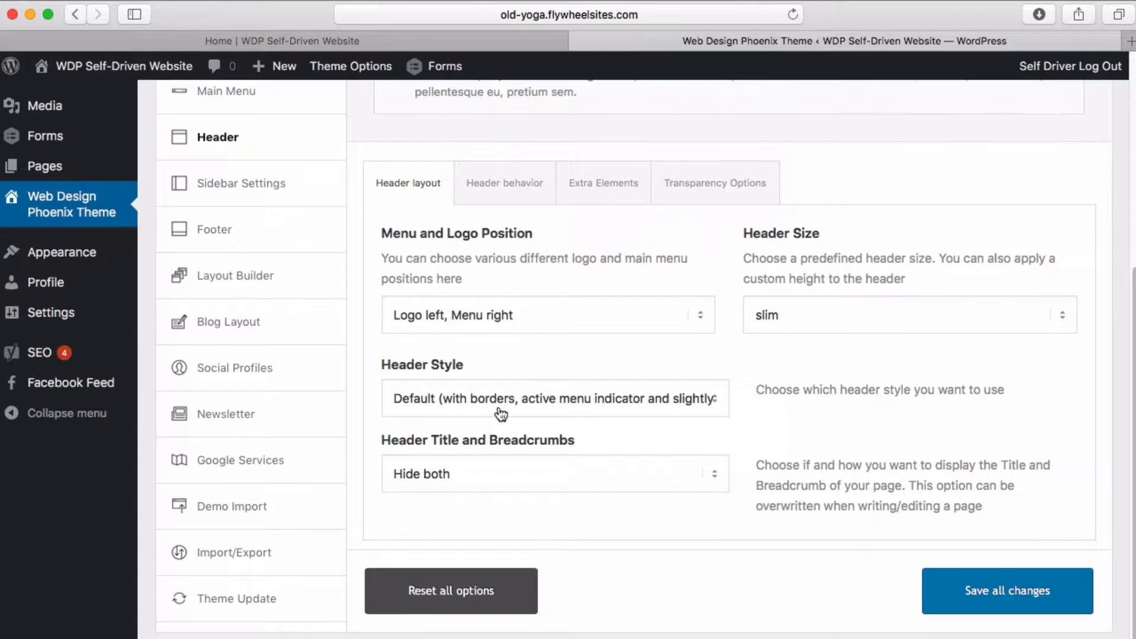
Step: Try "Display title and breadcrumbs" for the header and inspect both elements in the layout preview
click(471, 444)
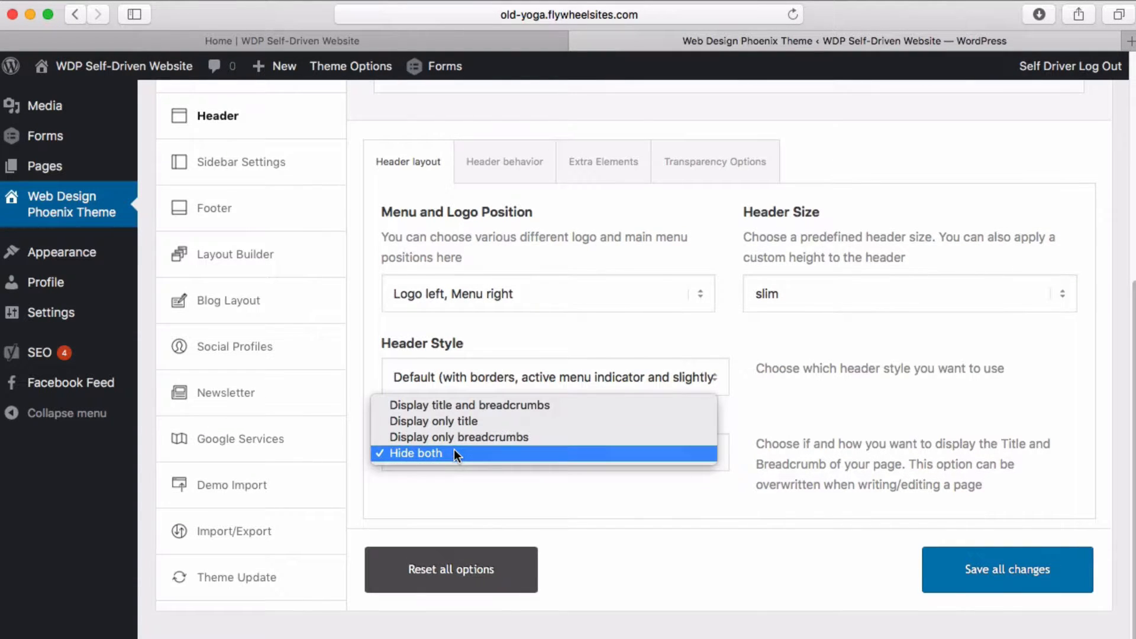
click(467, 404)
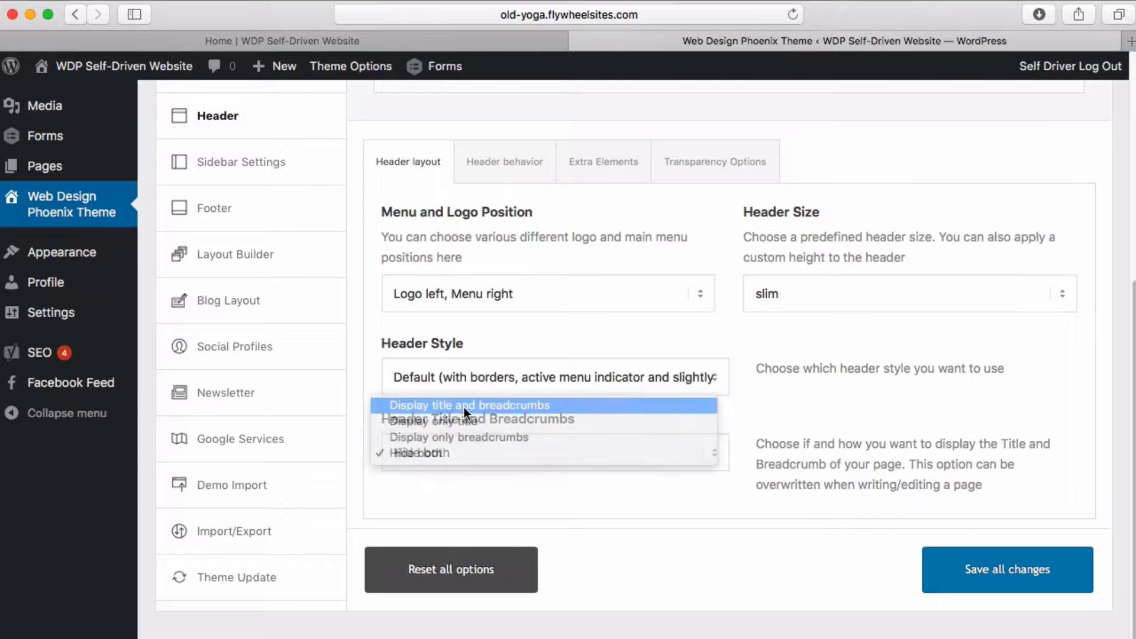
scroll(610, 440, up, 1)
scroll(877, 366, up, 10)
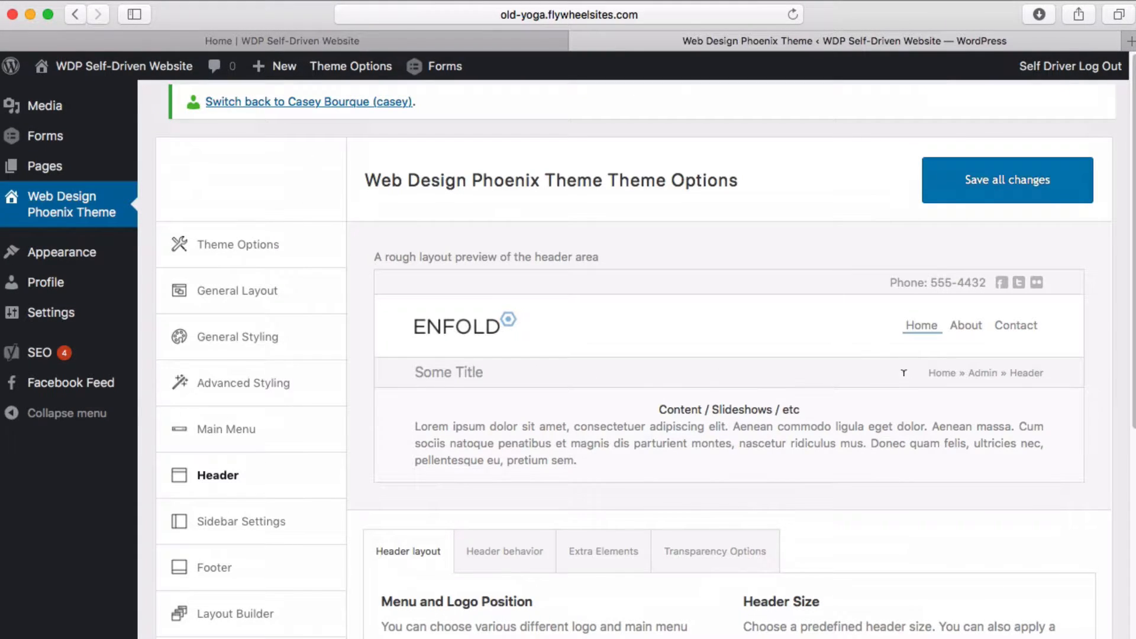
drag(491, 371, 419, 367)
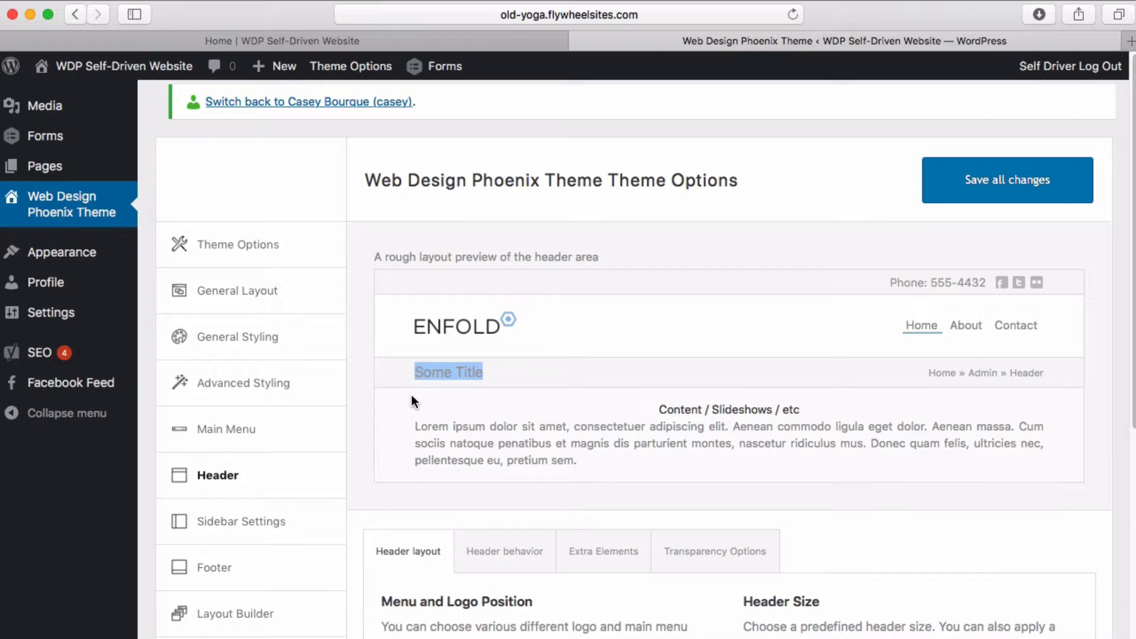
drag(926, 373, 1040, 368)
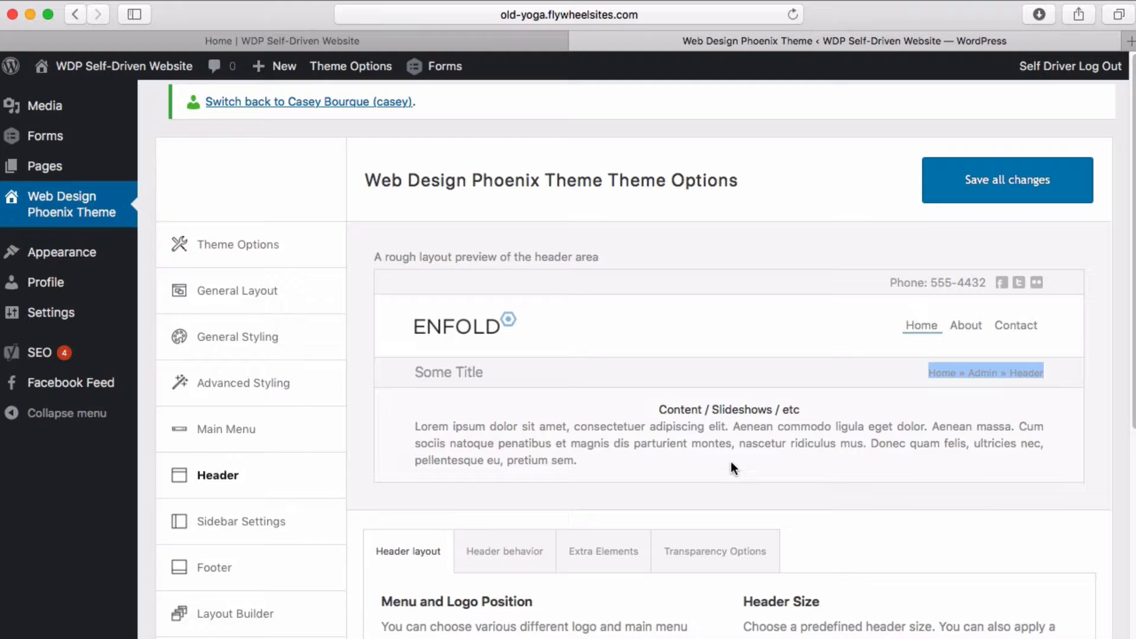
Step: Set Header Title and Breadcrumbs back to "Hide both"
scroll(730, 461, down, 10)
click(539, 460)
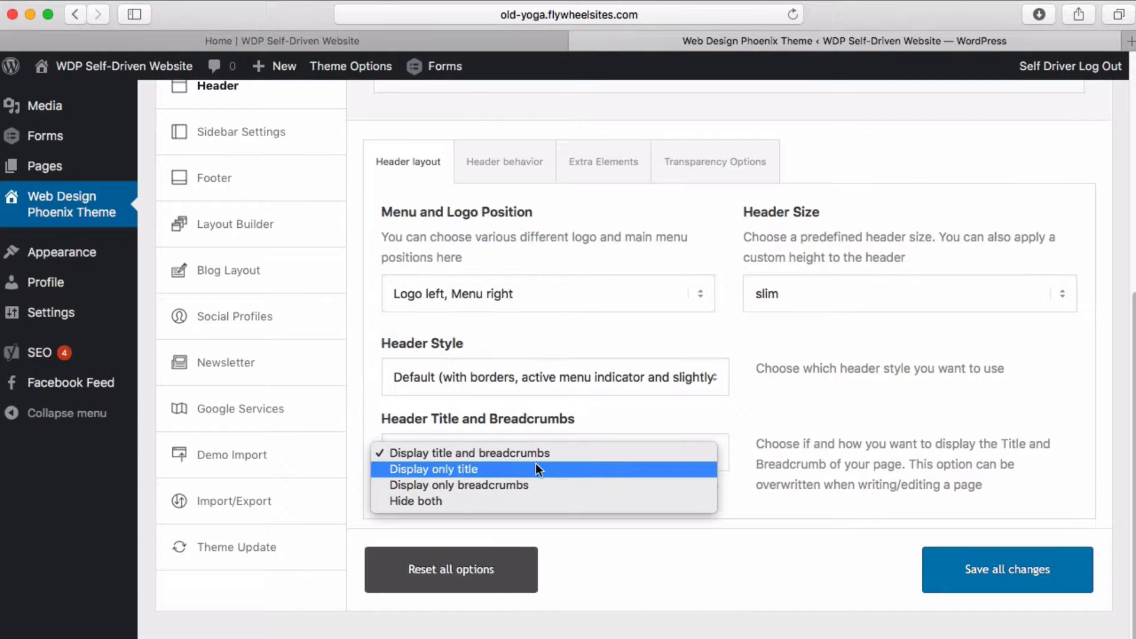
click(534, 499)
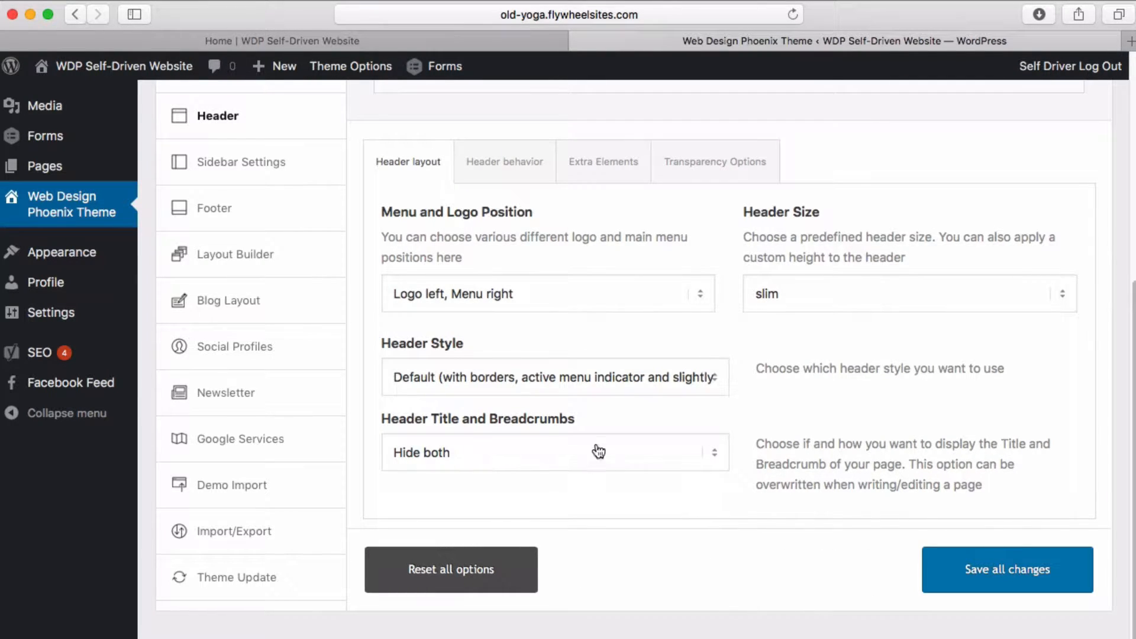
Step: Open the header behavior settings and check how the sticky header behaves on the live home page
scroll(609, 447, up, 3)
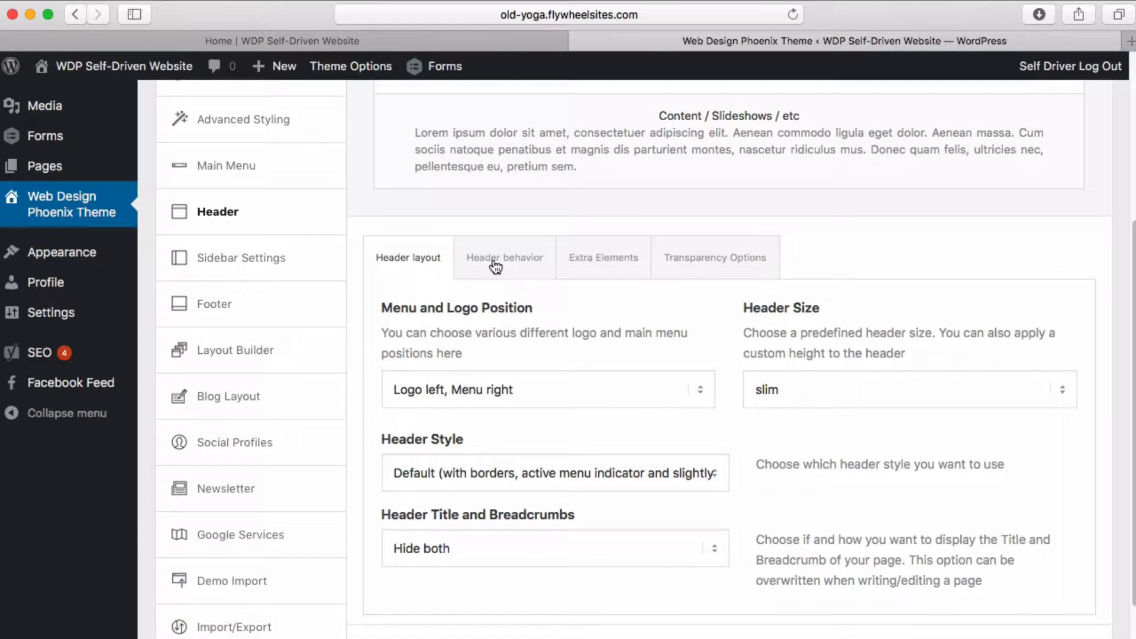
click(495, 267)
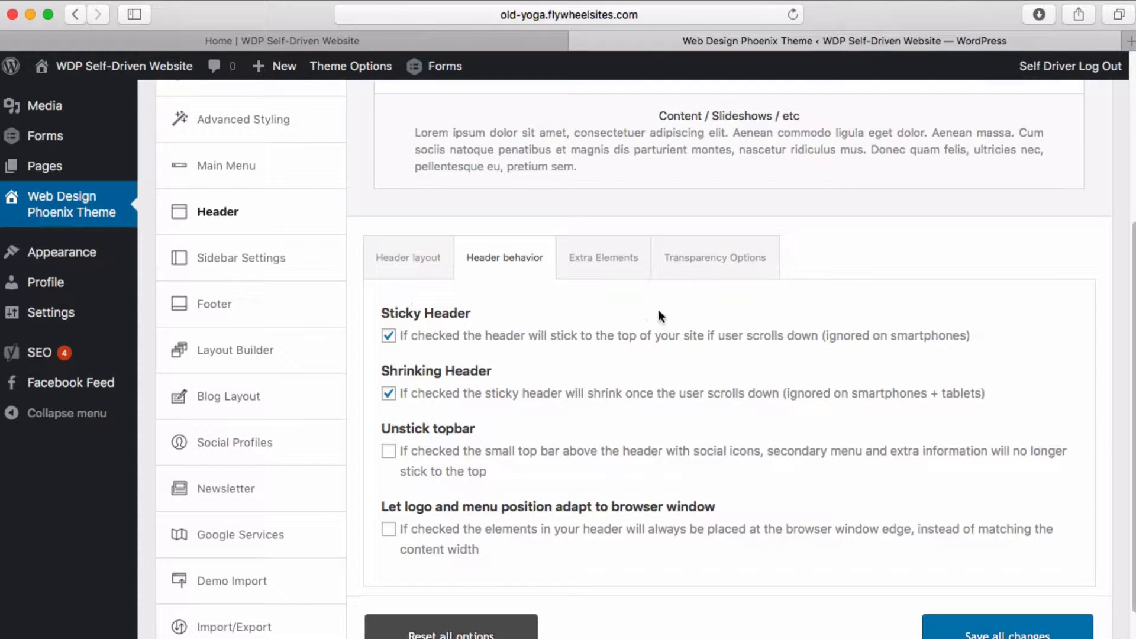
click(480, 48)
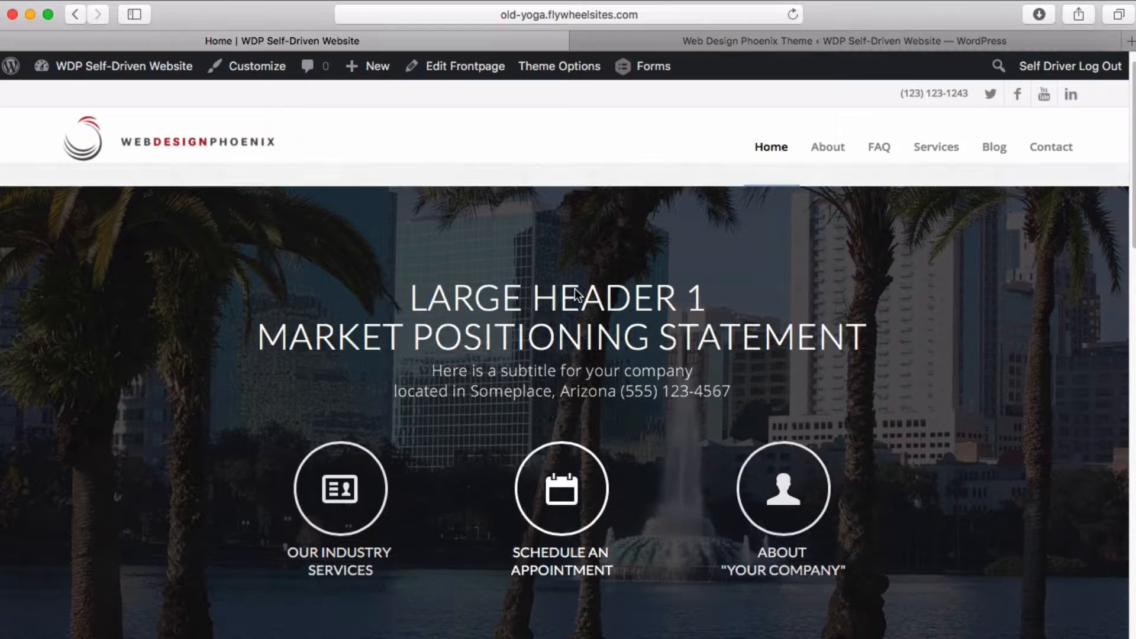
scroll(573, 289, down, 10)
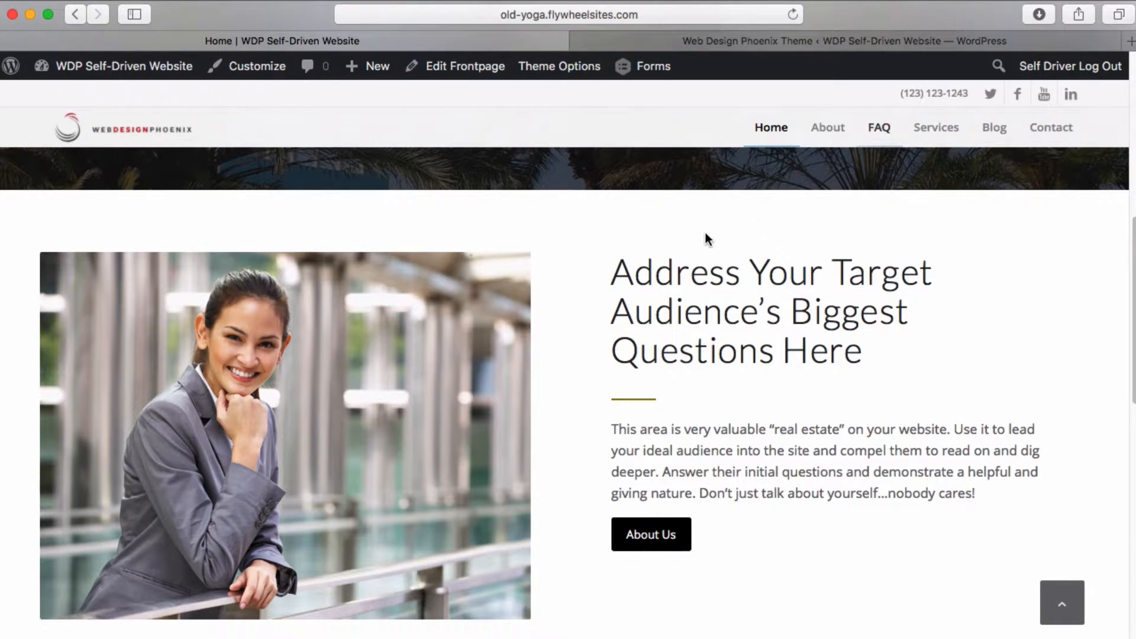
scroll(704, 232, down, 3)
click(658, 48)
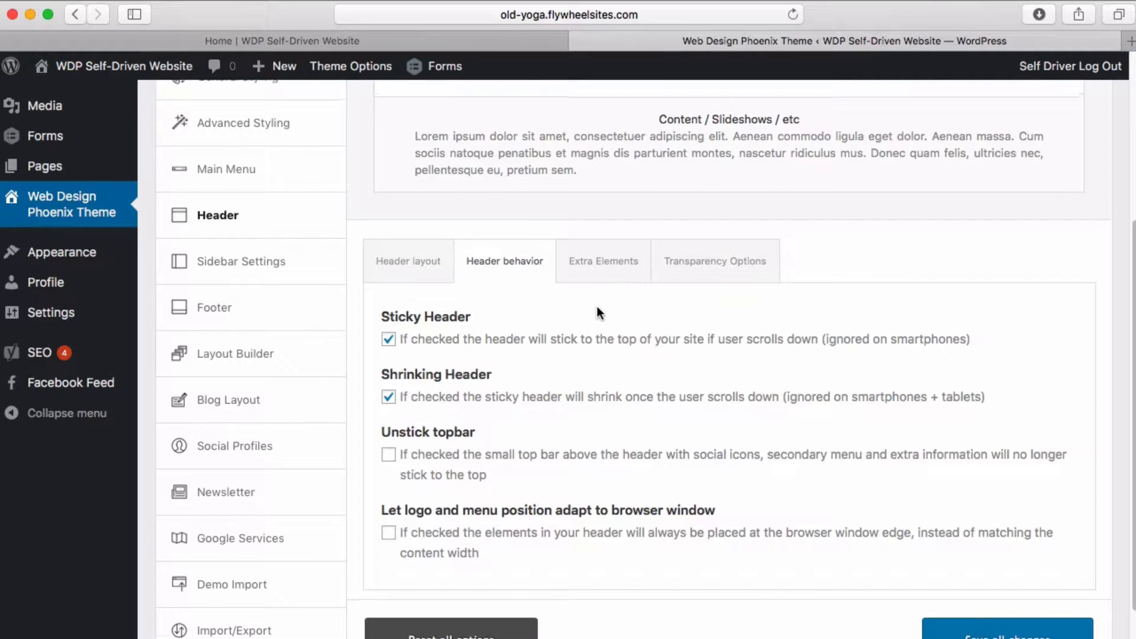
Step: Examine the shrinking header on the live home page, then return to the header behavior settings
scroll(596, 306, up, 4)
click(386, 39)
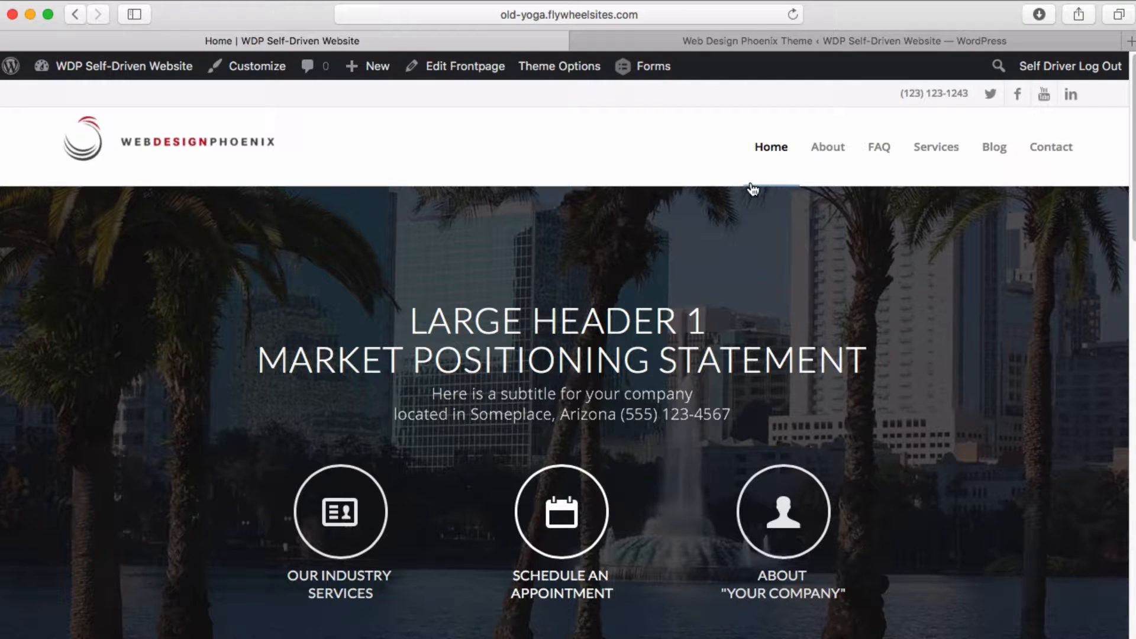
scroll(752, 191, down, 5)
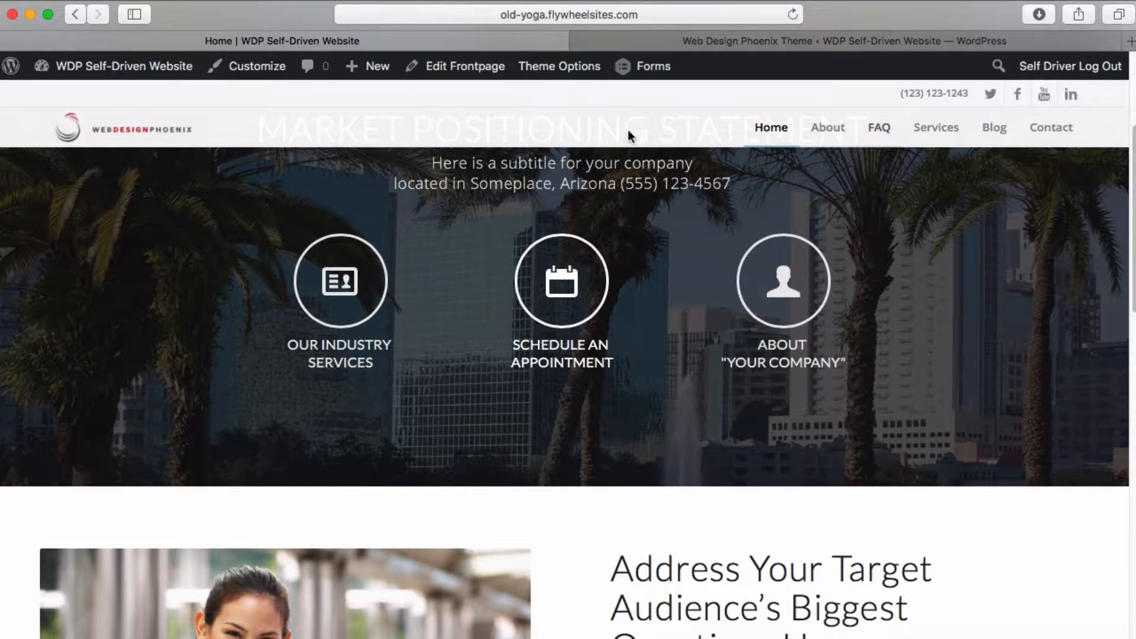
scroll(627, 133, down, 4)
click(645, 40)
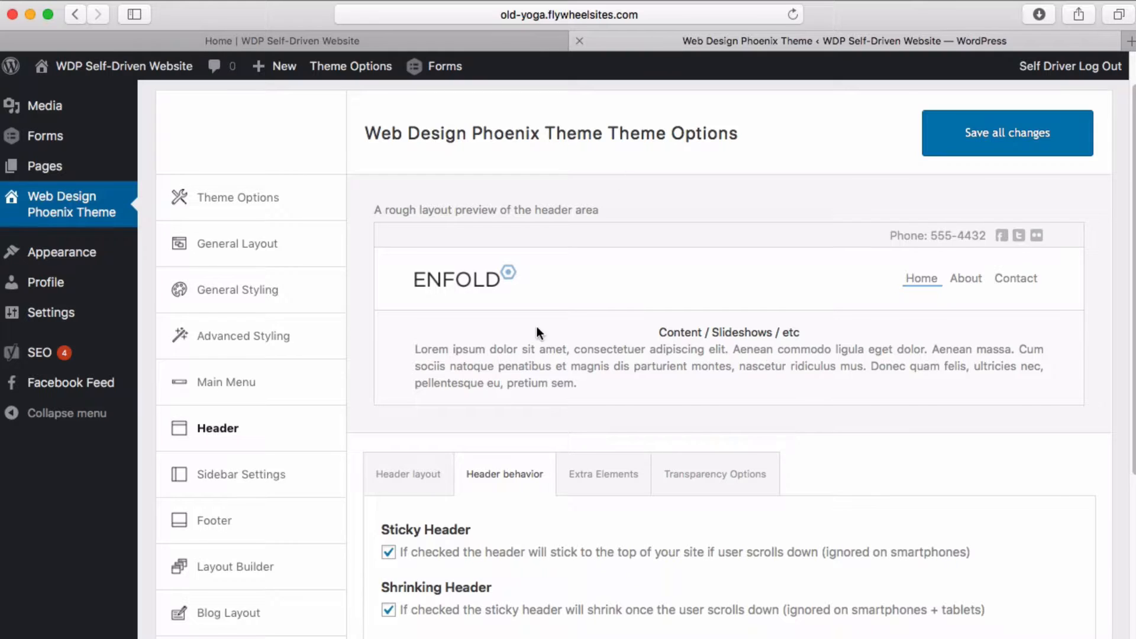
scroll(477, 498, down, 3)
scroll(476, 498, down, 2)
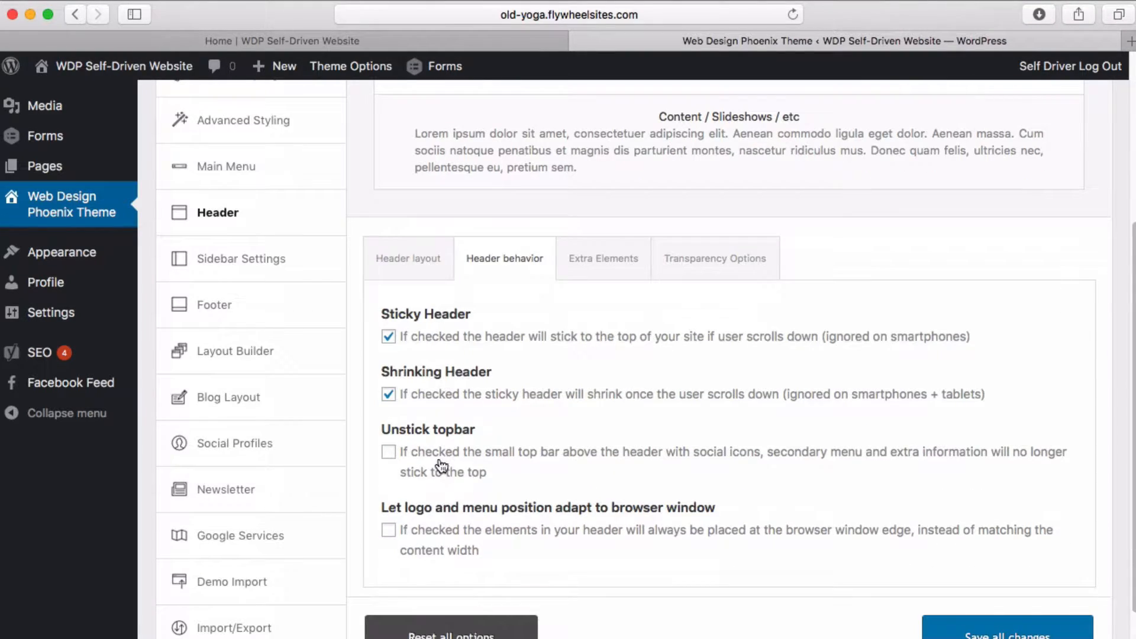
Step: Examine how the small top bar with phone number and social icons behaves on the live home page
click(491, 46)
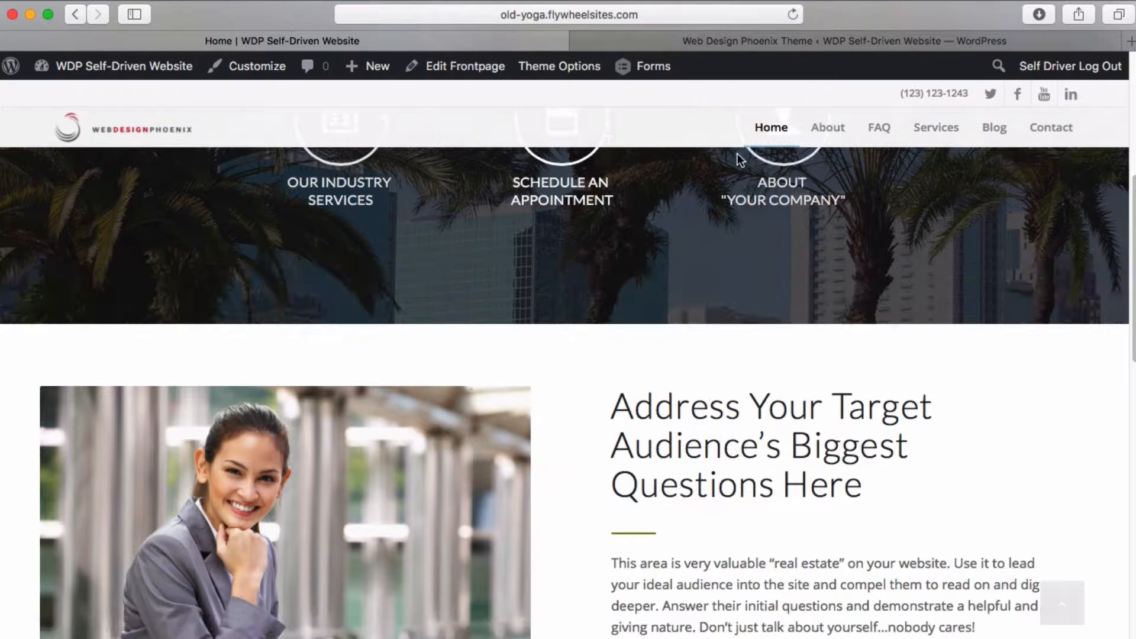
scroll(745, 313, up, 4)
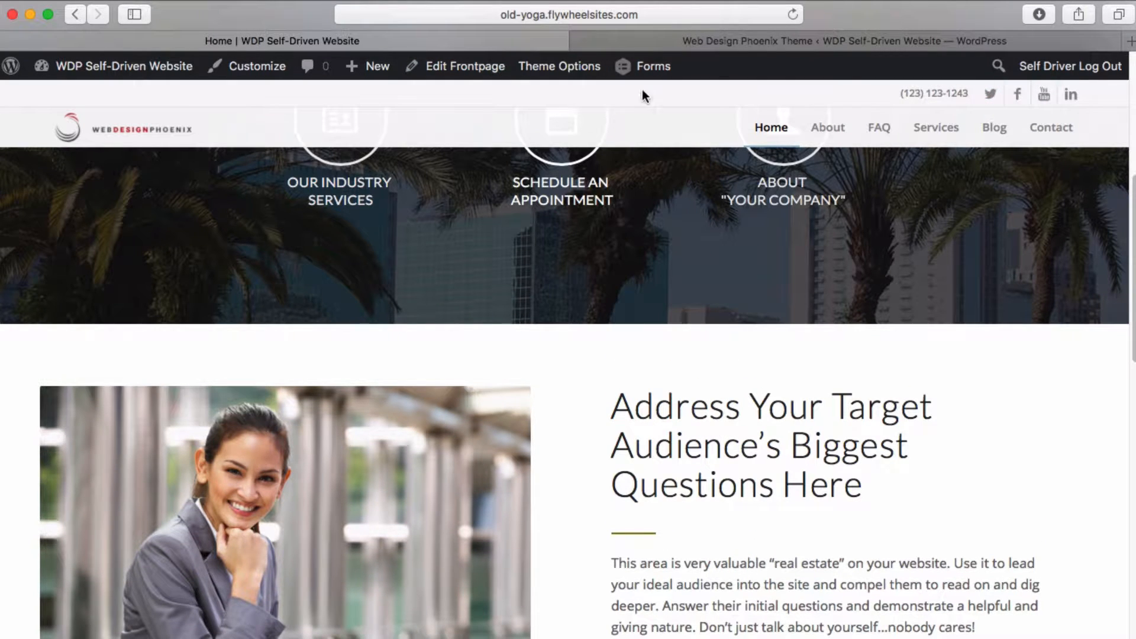
scroll(725, 257, down, 8)
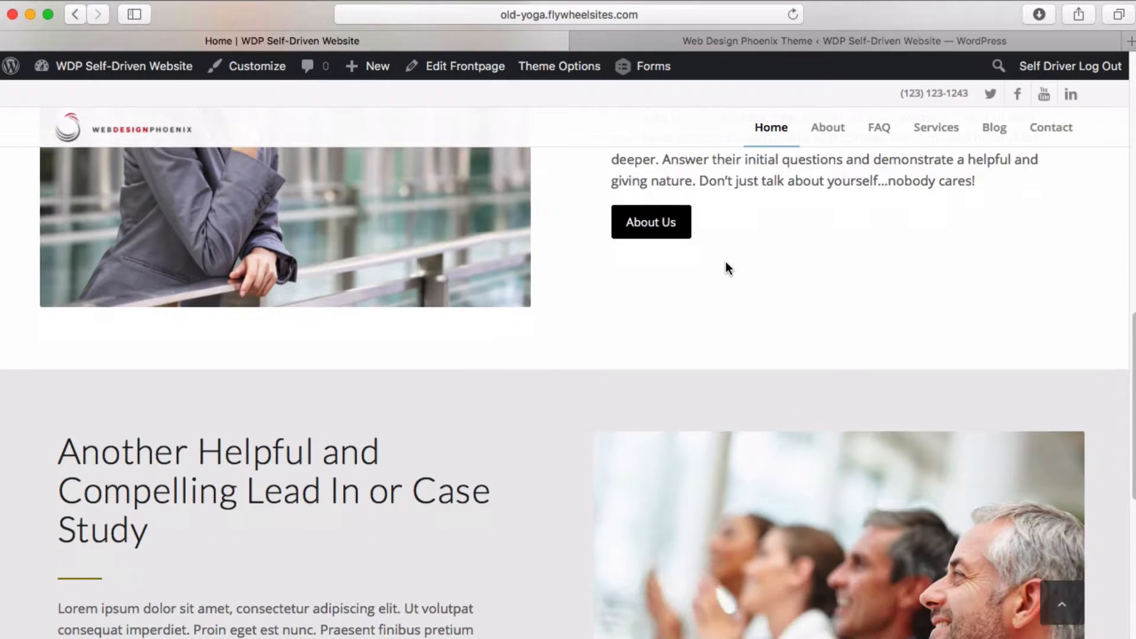
scroll(725, 261, up, 5)
click(761, 46)
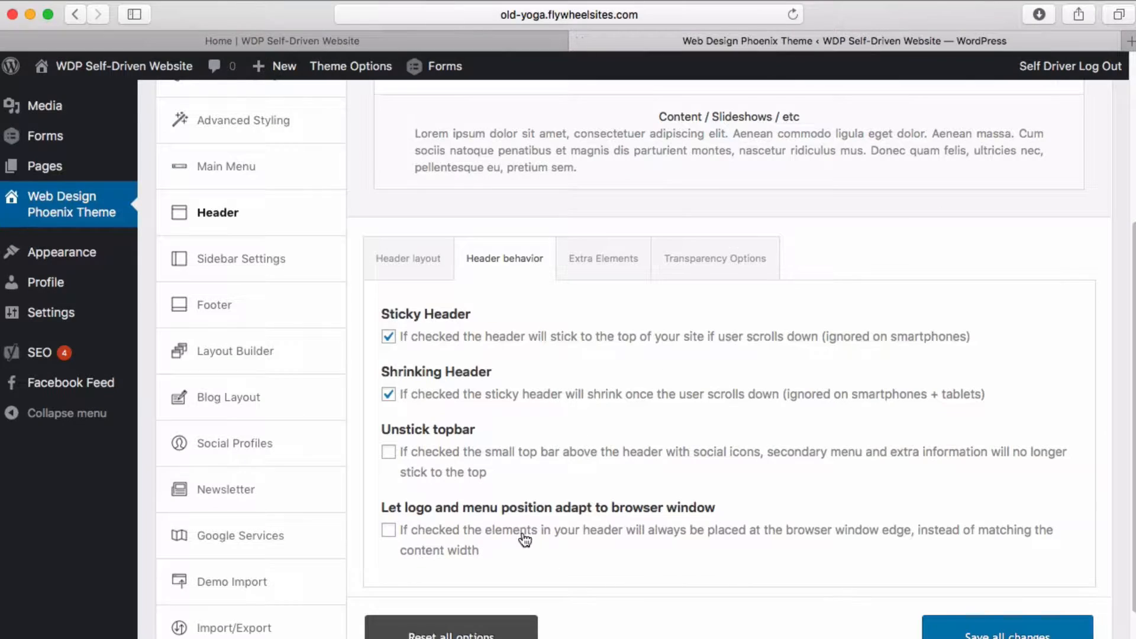
Step: Enable Unstick topbar in the header behavior settings and save all theme changes
click(388, 452)
scroll(500, 411, up, 3)
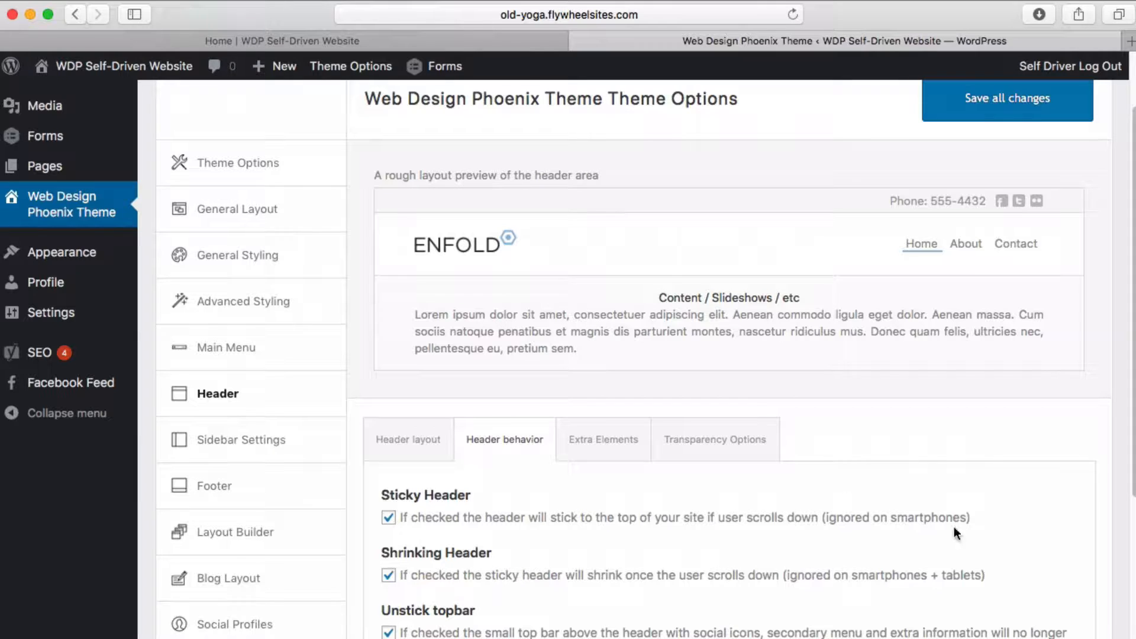
click(1007, 115)
Step: Reload the live home page and check how the small top bar behaves as the page scrolls down
click(414, 44)
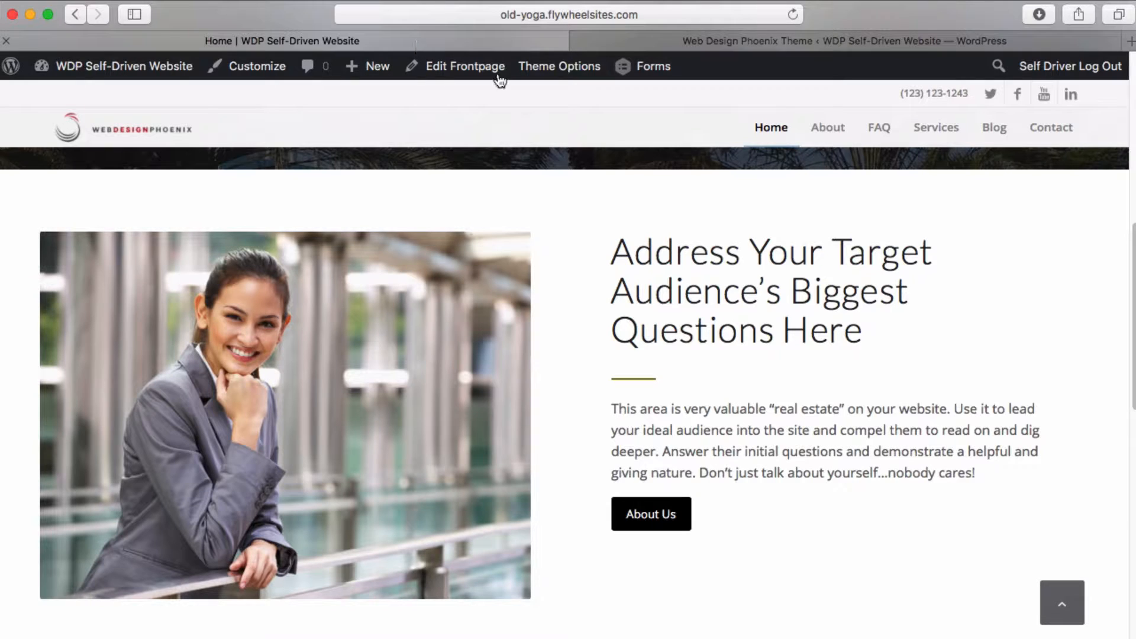
scroll(751, 285, down, 1)
scroll(748, 266, up, 10)
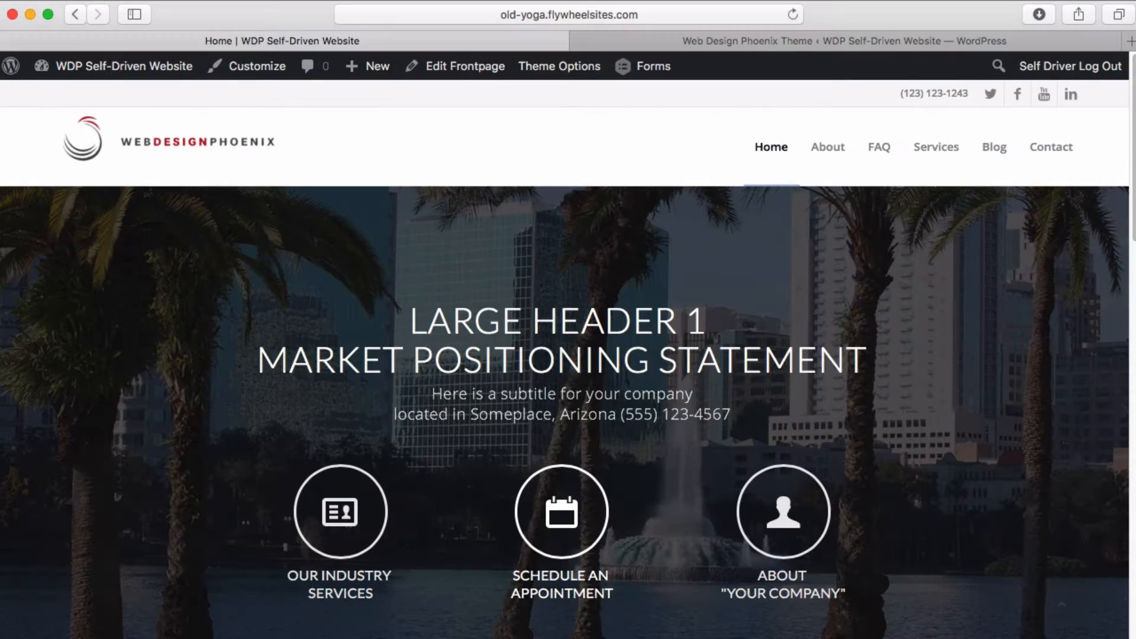
click(794, 14)
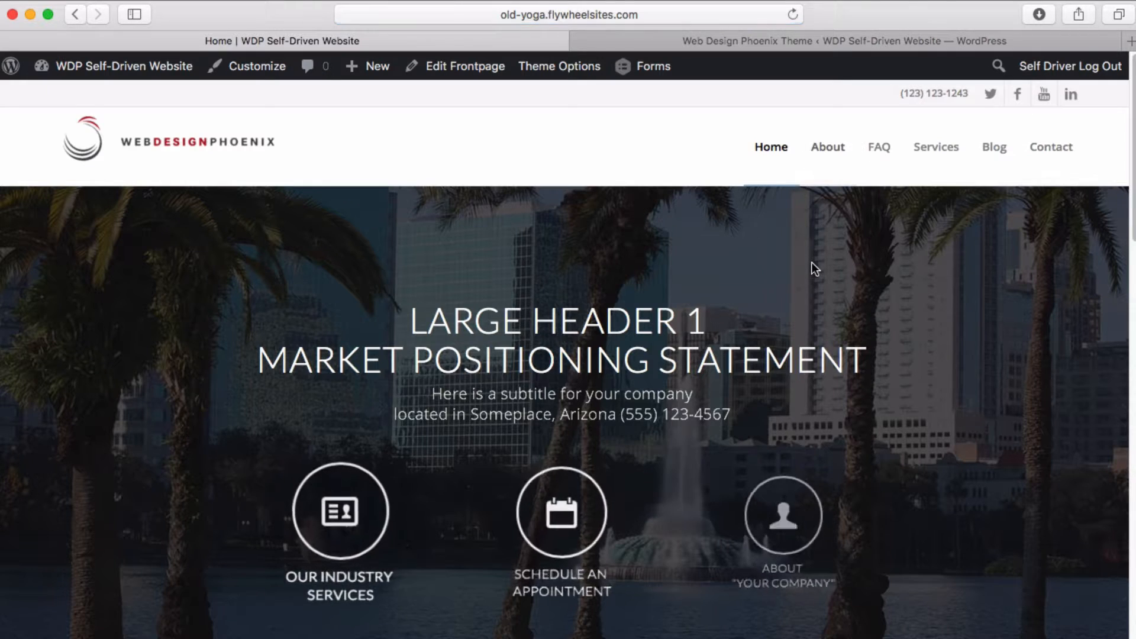
scroll(812, 264, down, 10)
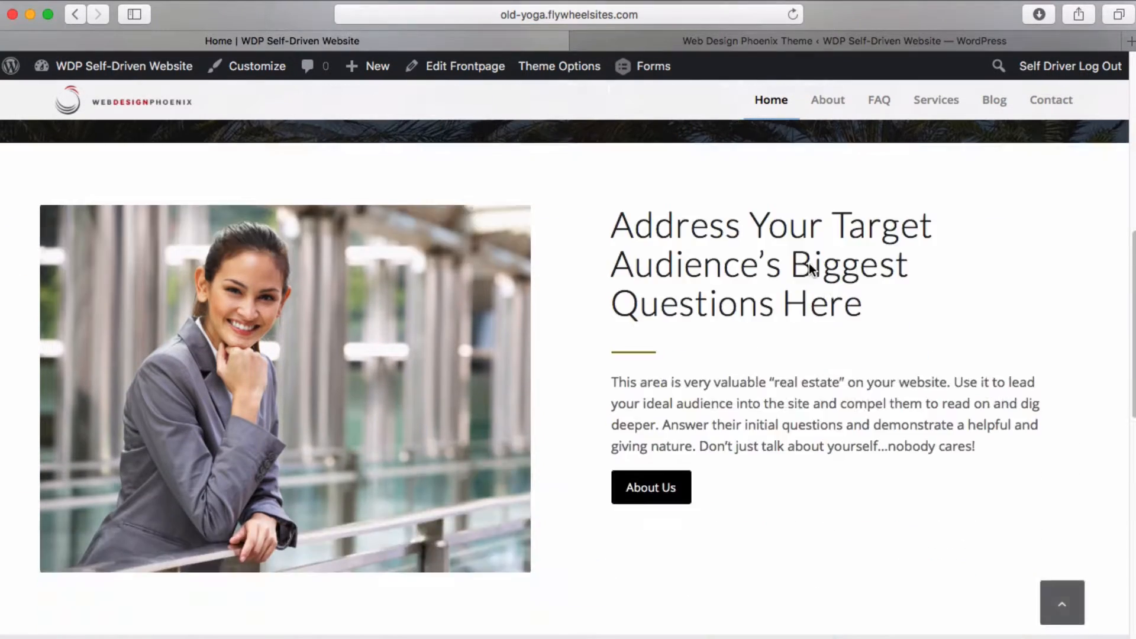
scroll(808, 262, down, 3)
Step: Return to the header behavior settings and review the option letting logo and menu position adapt to the browser window
click(748, 41)
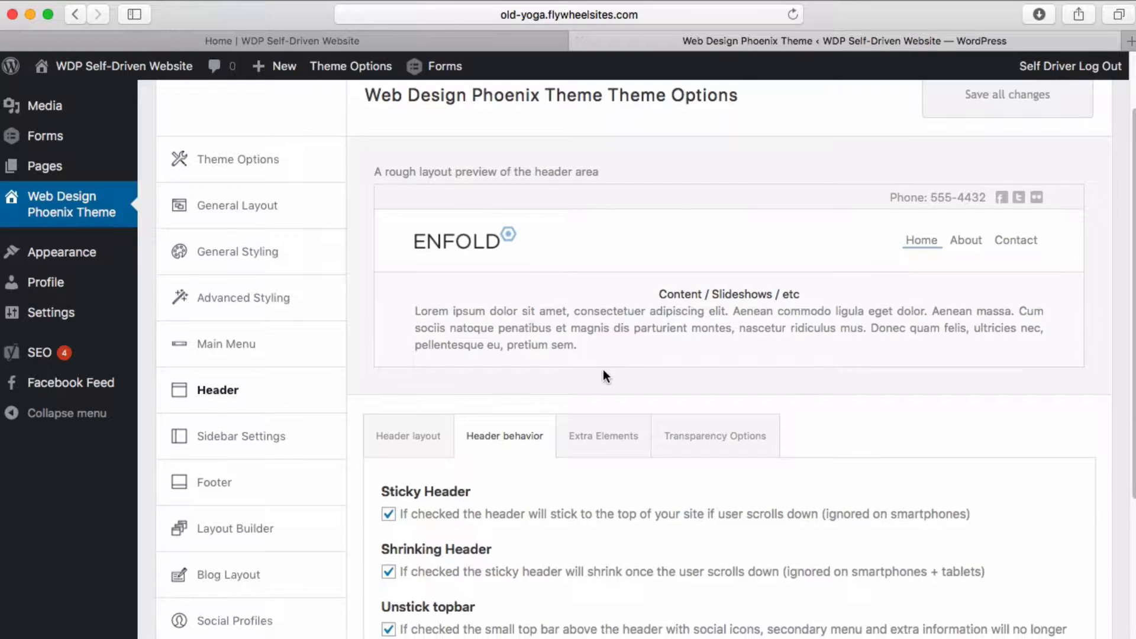
scroll(602, 369, down, 3)
scroll(598, 401, down, 1)
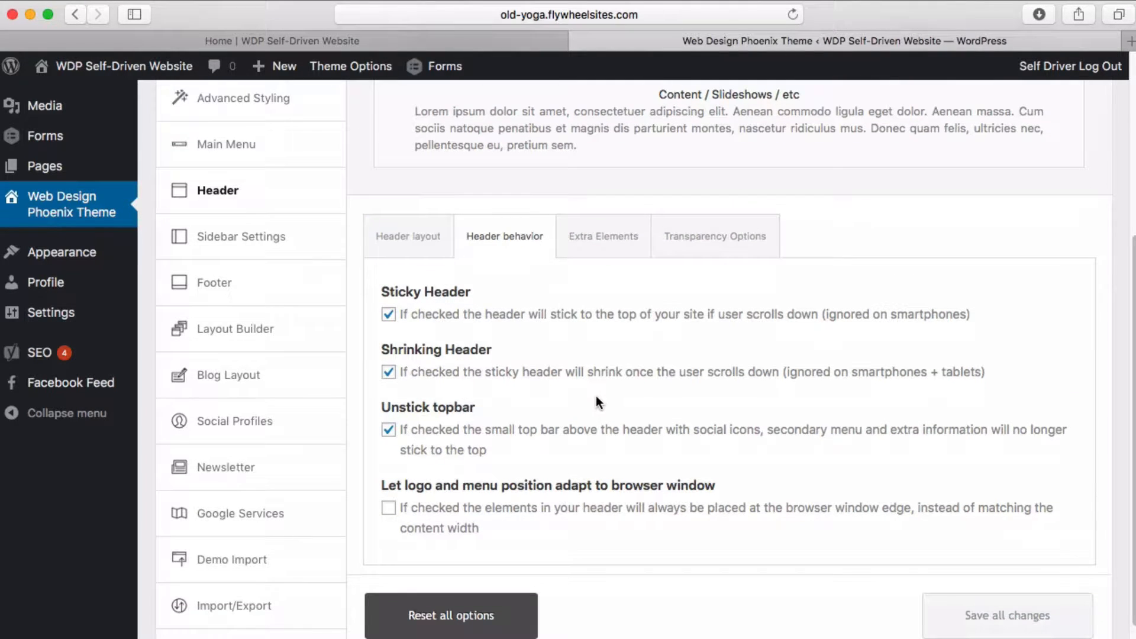
scroll(595, 395, down, 2)
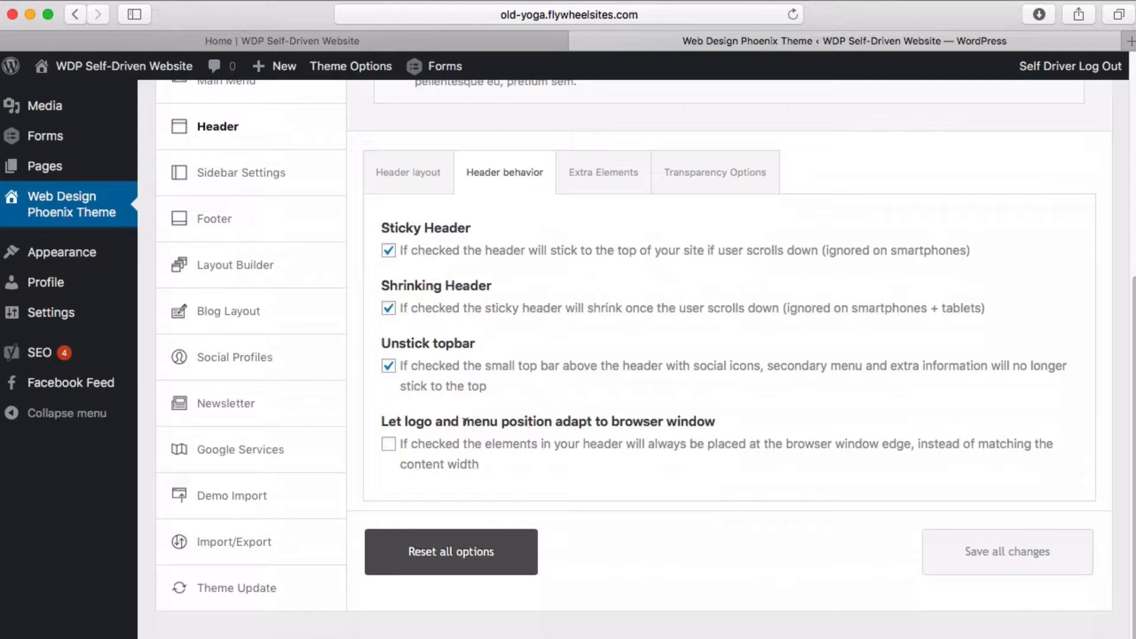
scroll(485, 416, up, 2)
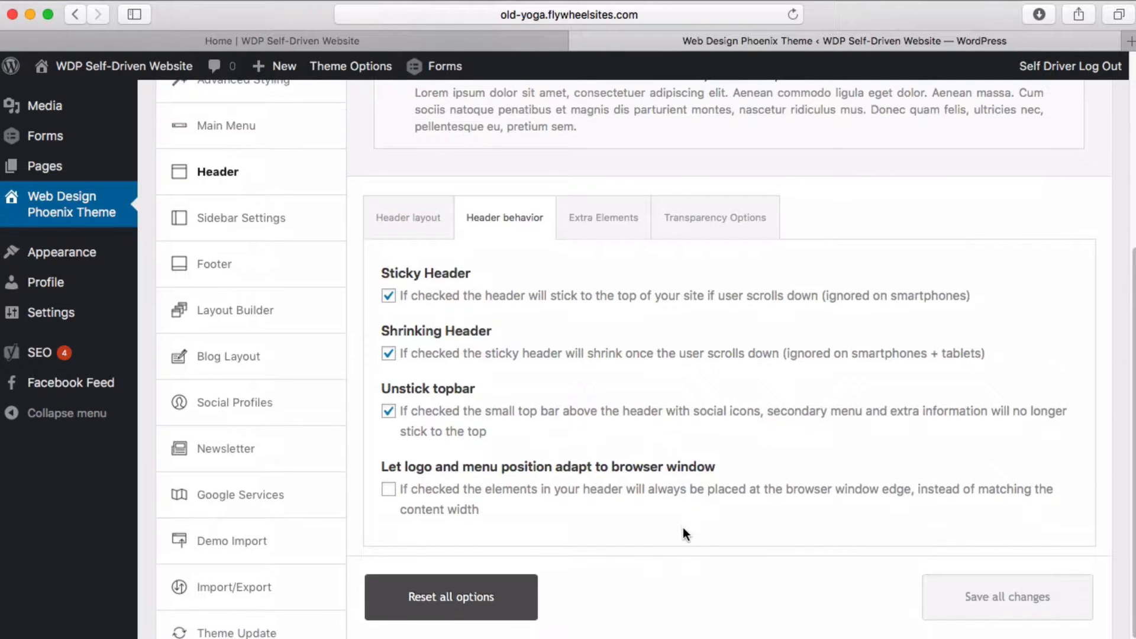
Step: Open the header's Extra Elements settings and examine the matching phone number and social icons on the live home page
click(614, 229)
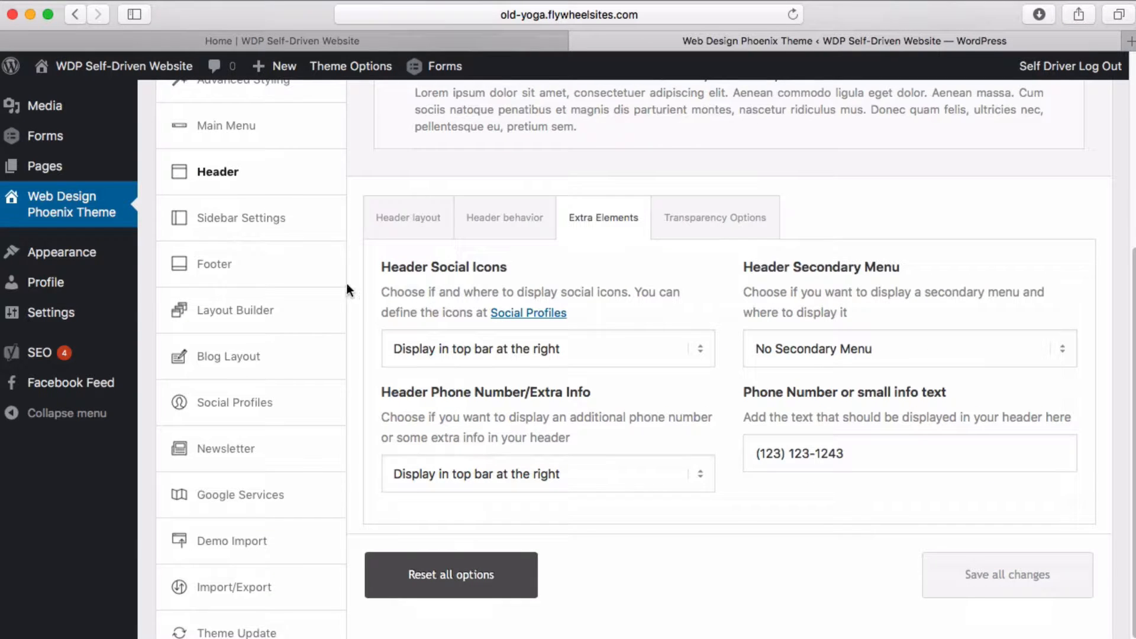
click(480, 47)
scroll(870, 231, up, 10)
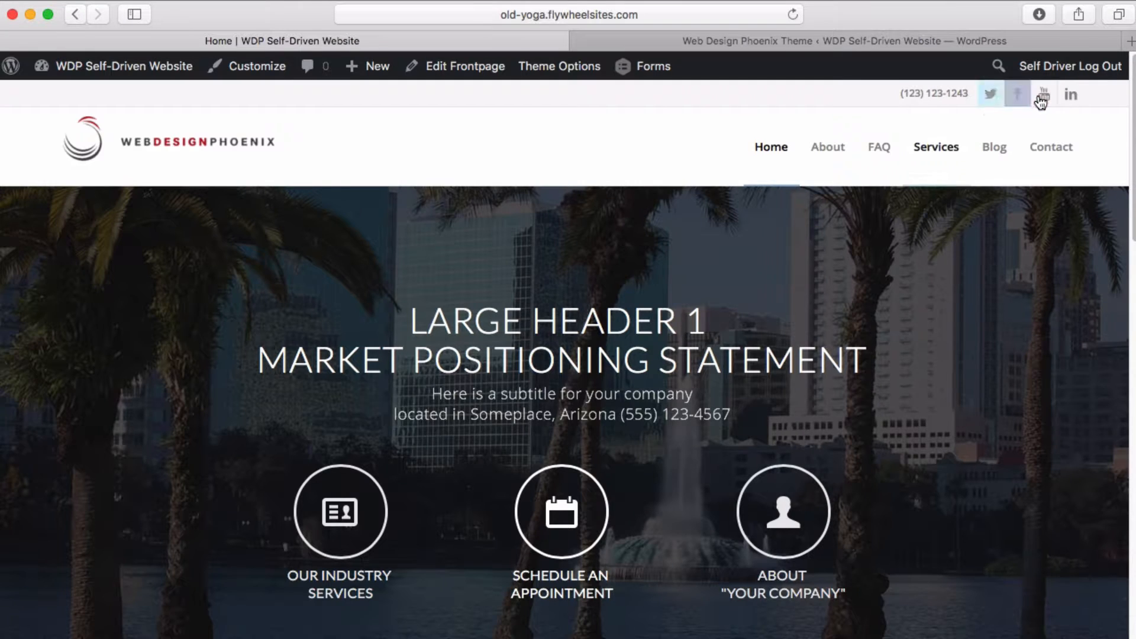
click(778, 40)
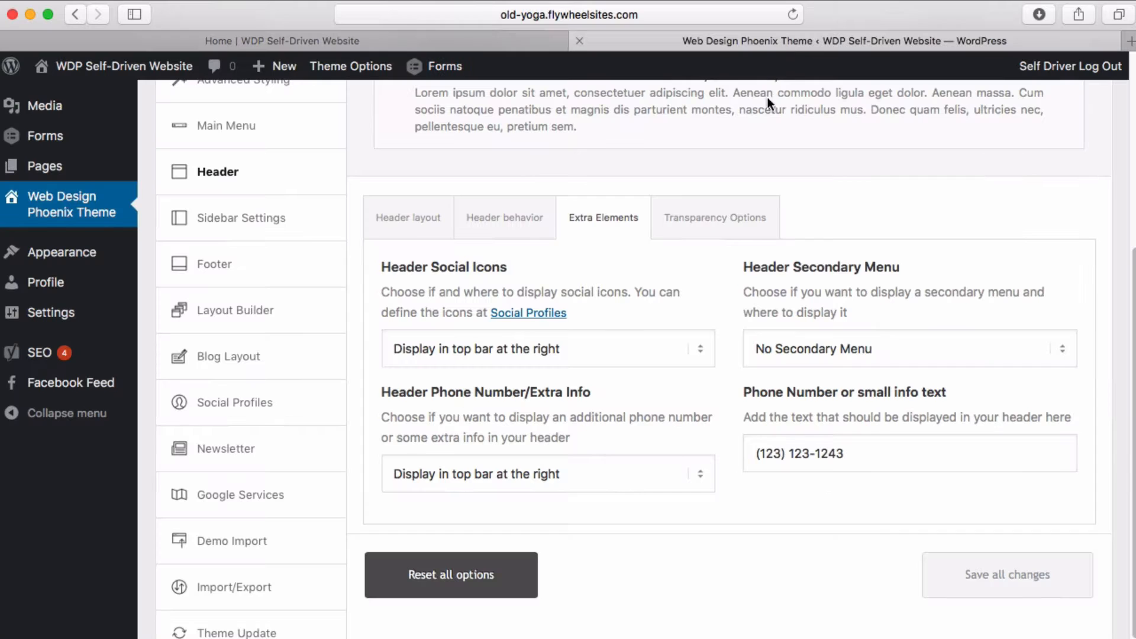
Step: Review the Header Social Icons placement options and compare the current choice with the live home page
click(488, 352)
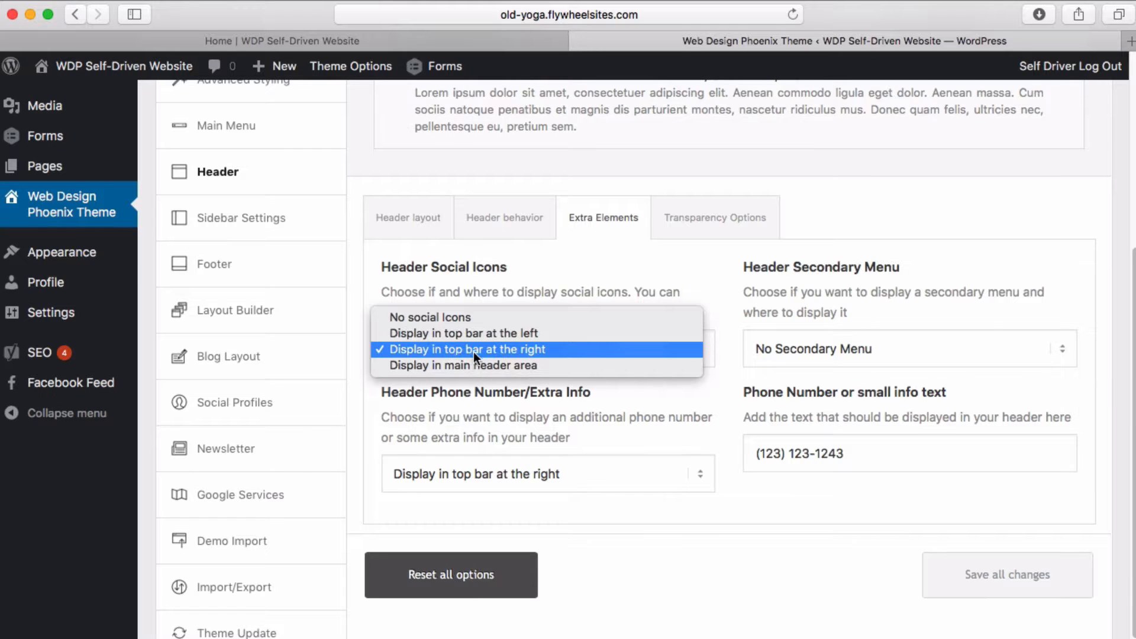
click(453, 349)
click(399, 41)
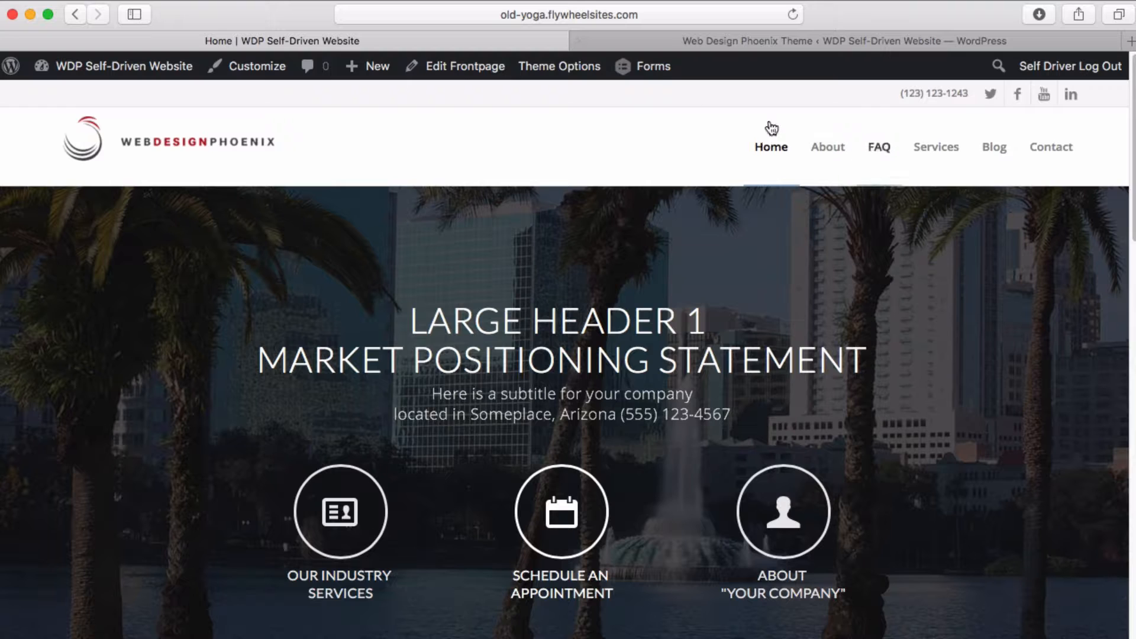
click(619, 46)
Step: Set Header Social Icons to Display in main header area and compare the layout preview with the live home page
click(482, 352)
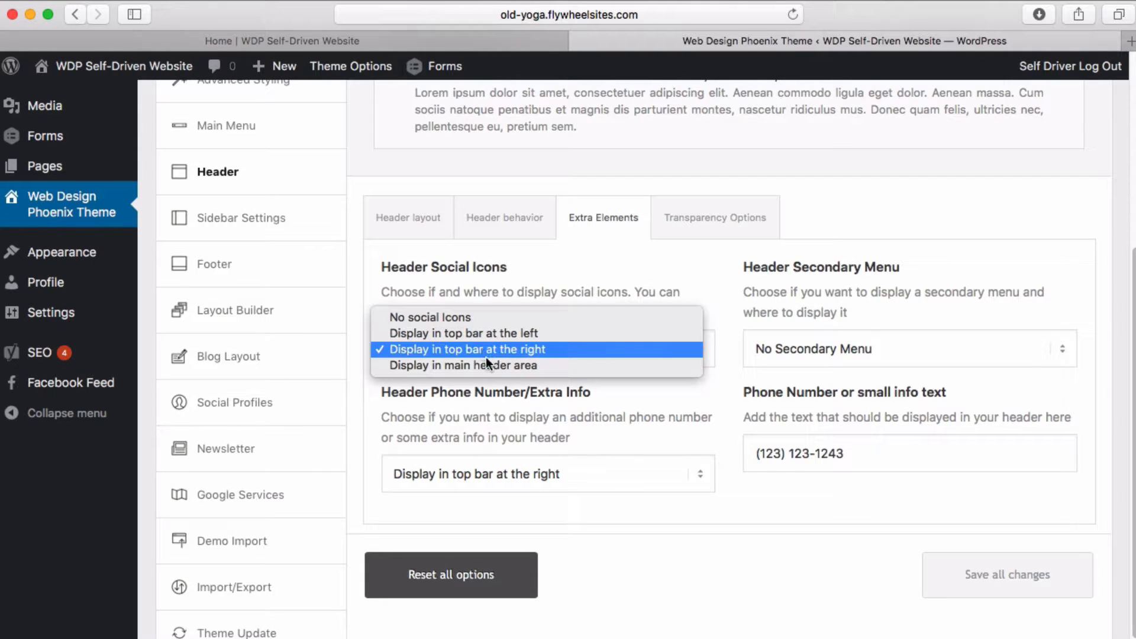
click(489, 365)
scroll(843, 361, up, 5)
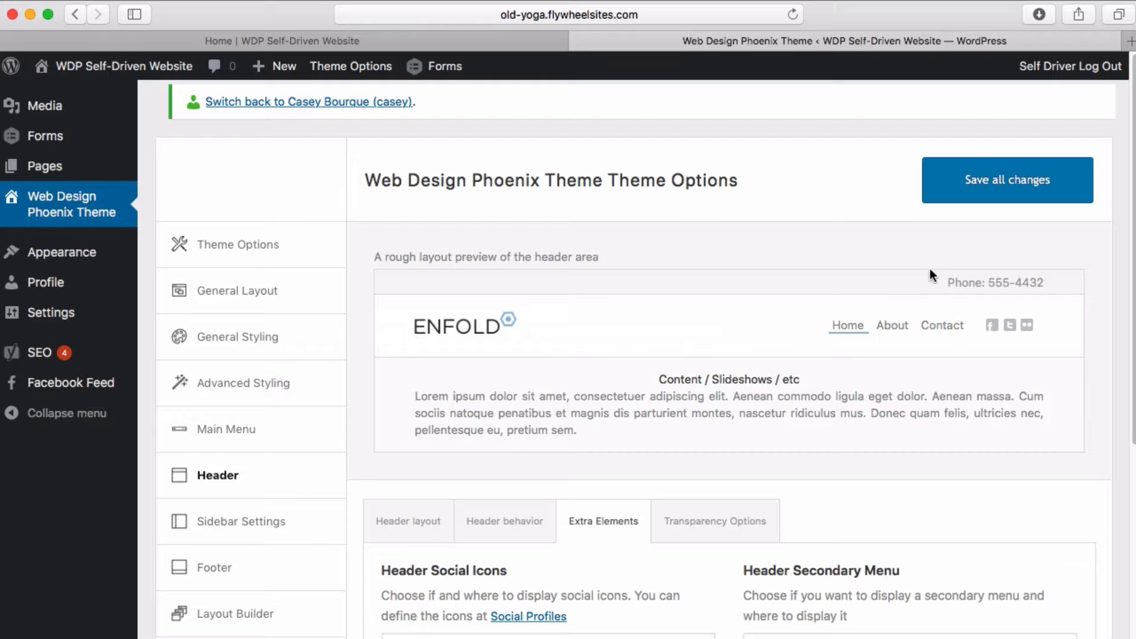
click(499, 43)
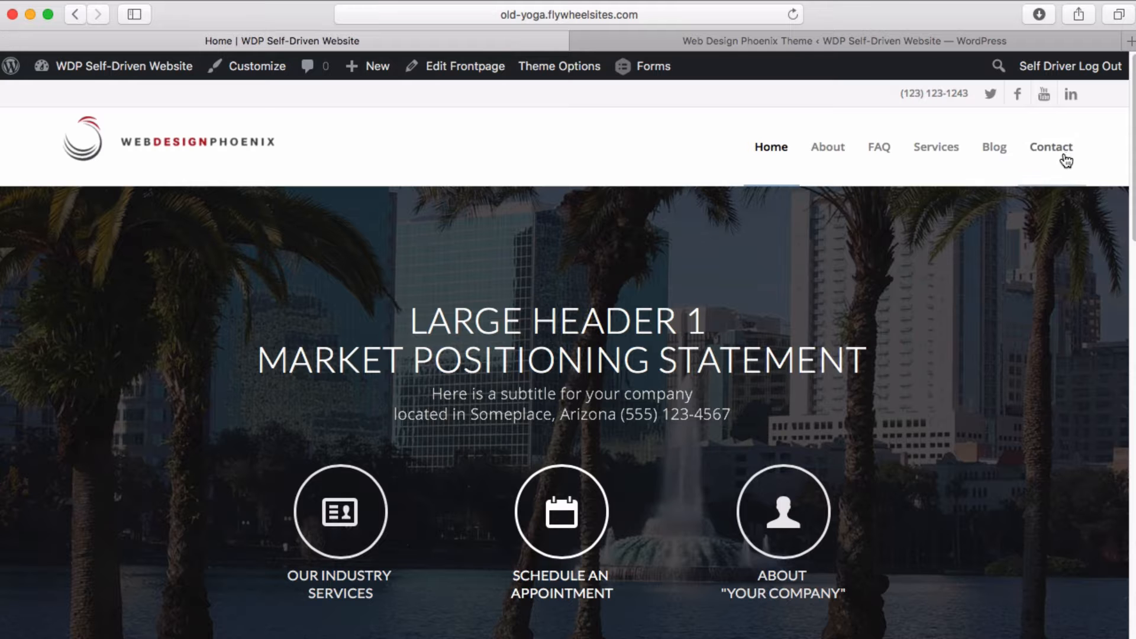
click(729, 39)
scroll(606, 404, down, 6)
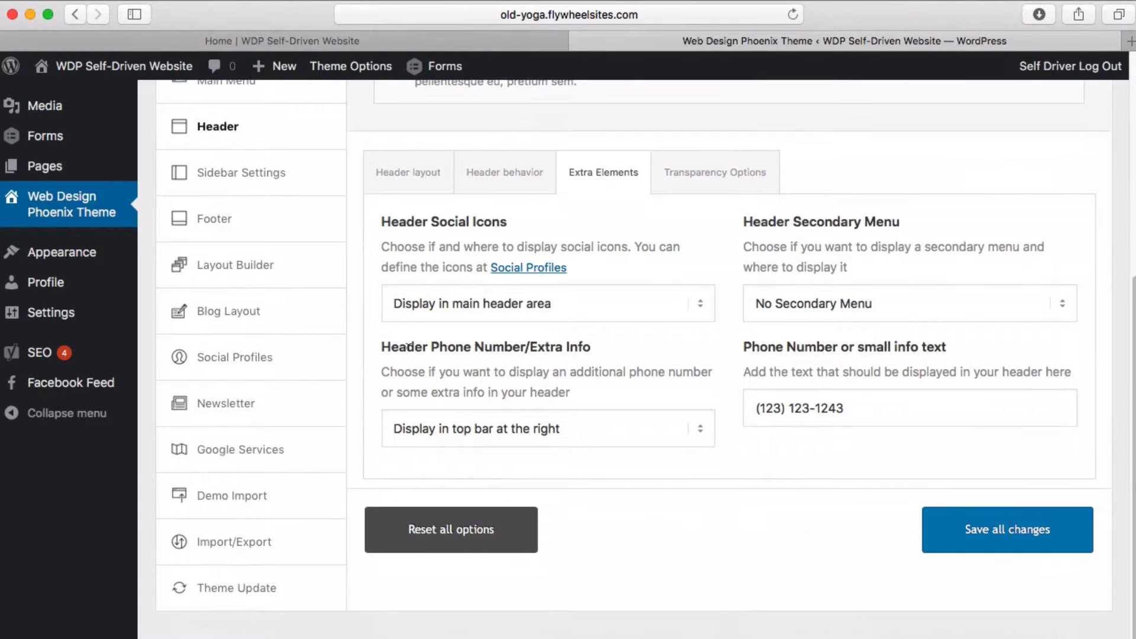
Step: Set Header Social Icons back to Display in top bar at the right and view the live home page
click(491, 300)
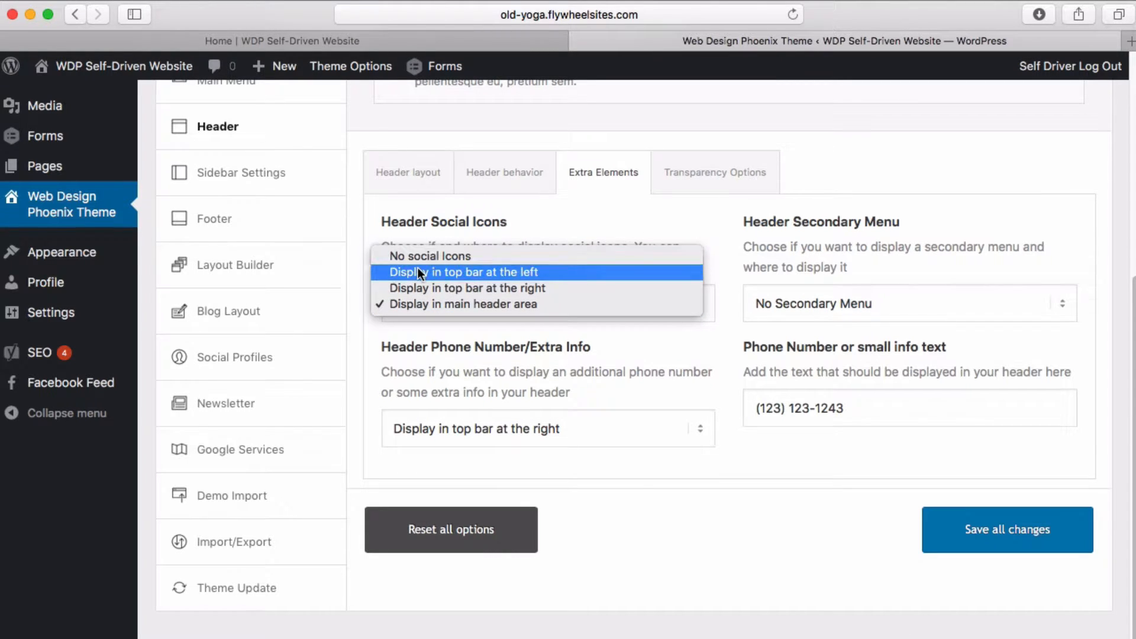
click(442, 288)
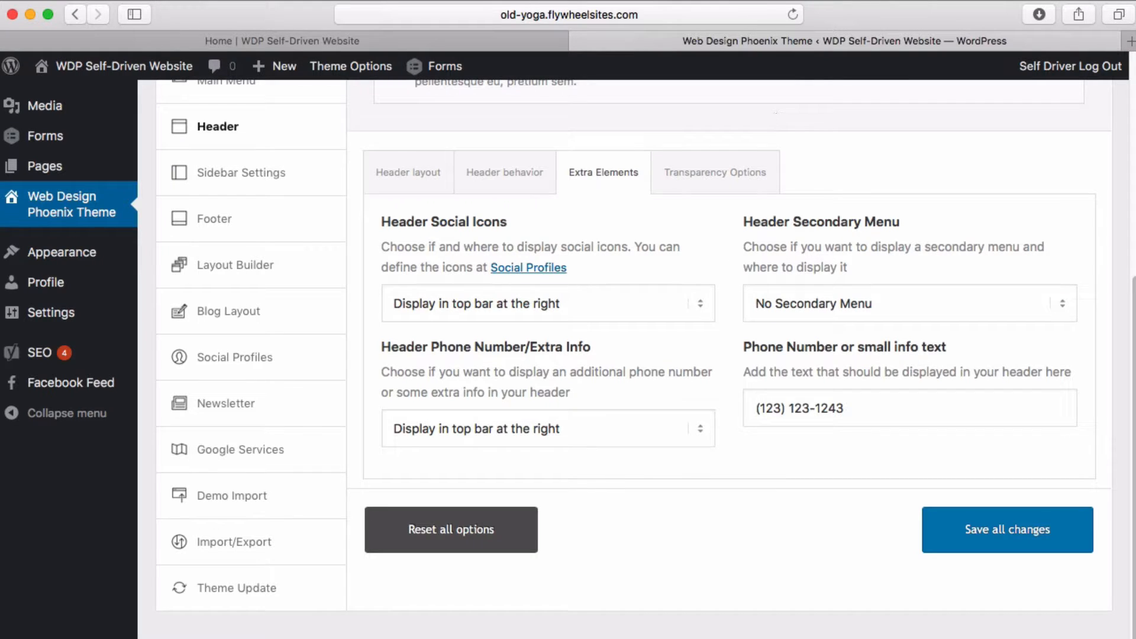
click(479, 37)
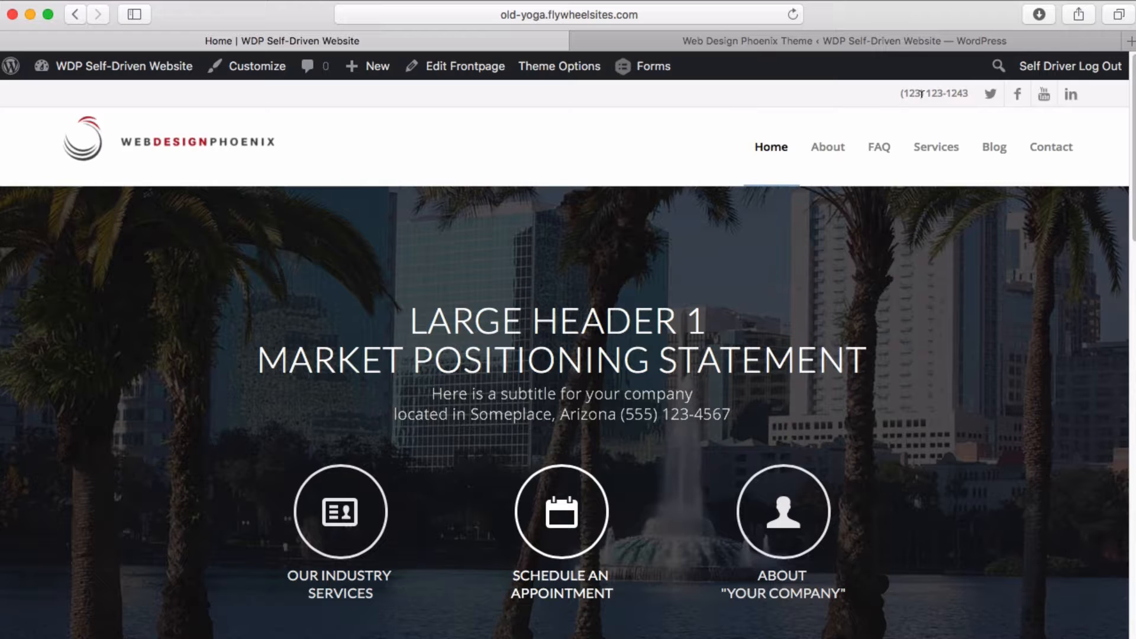
Step: Review the Header Secondary Menu placement options in the theme settings, keeping No Secondary Menu
click(761, 46)
click(821, 304)
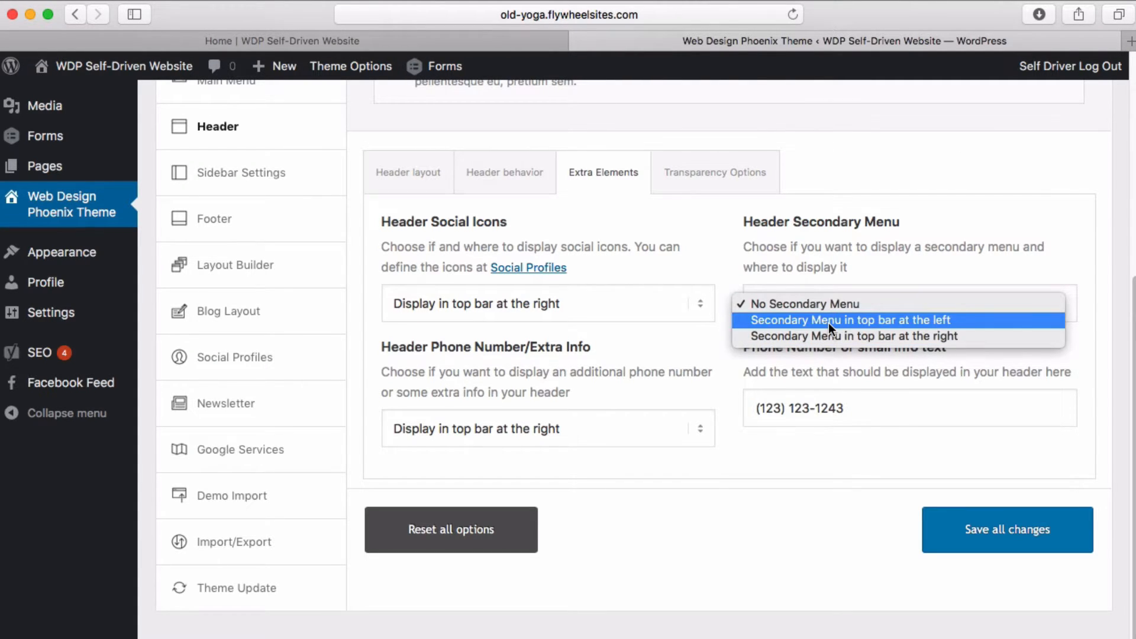
click(816, 304)
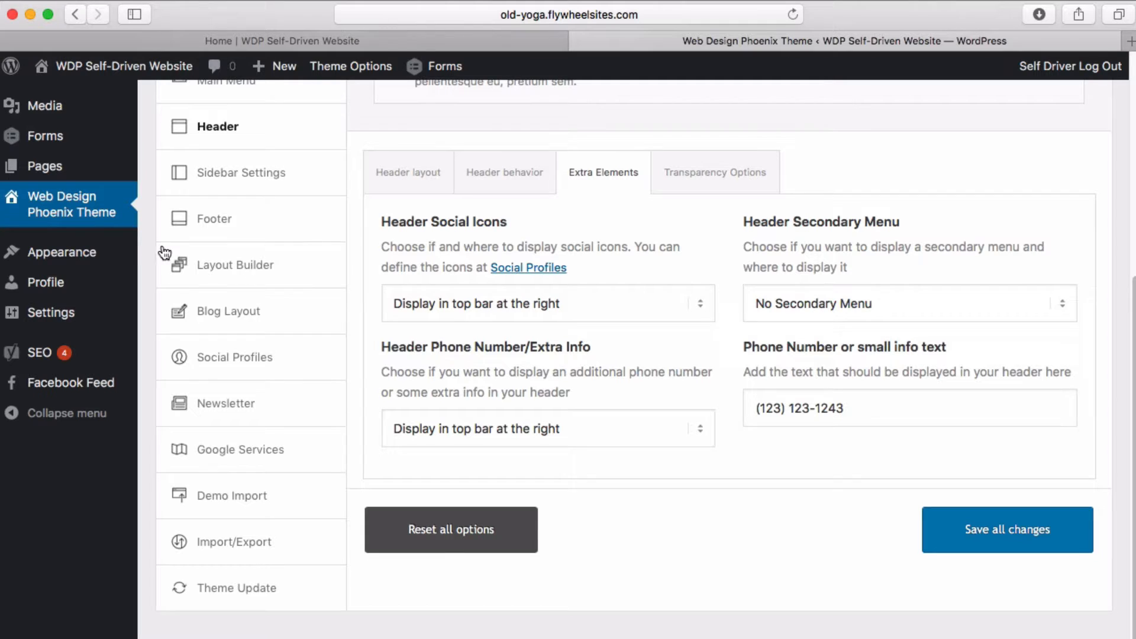
mouse_move(54, 255)
Step: Review the Header Phone Number/Extra Info placement options, keeping Display in top bar at the right
drag(381, 345, 590, 345)
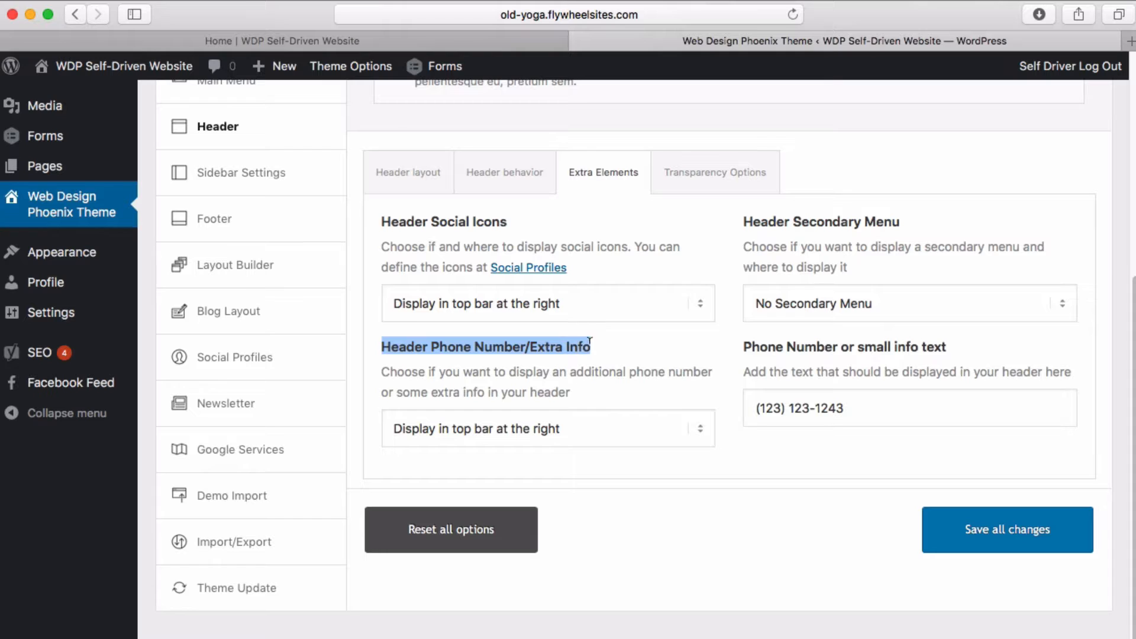
click(519, 429)
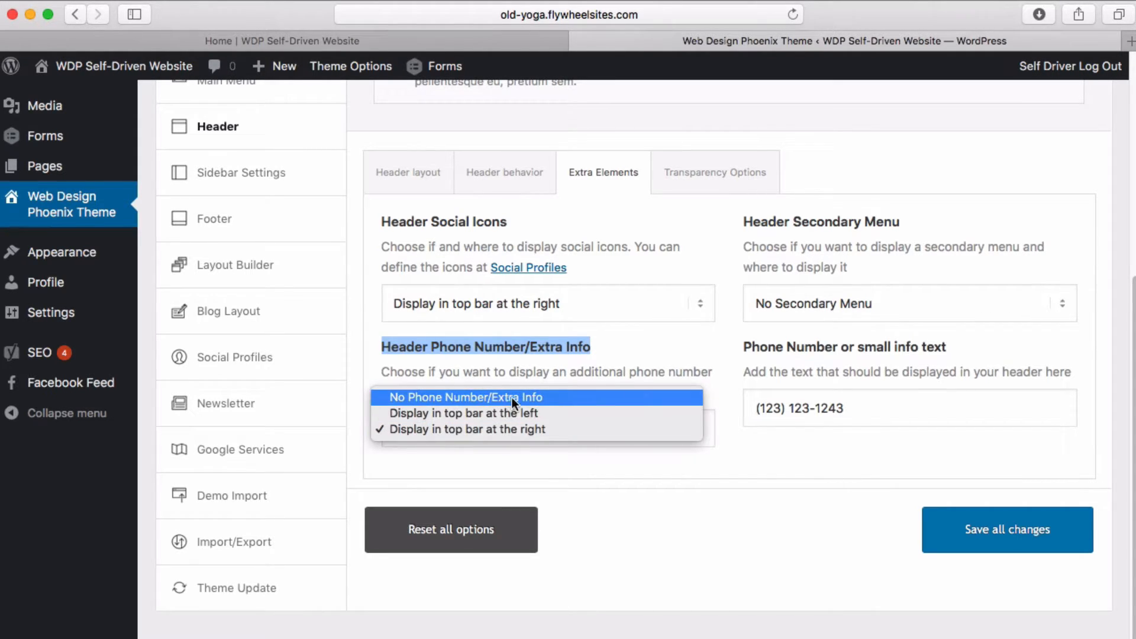
click(509, 428)
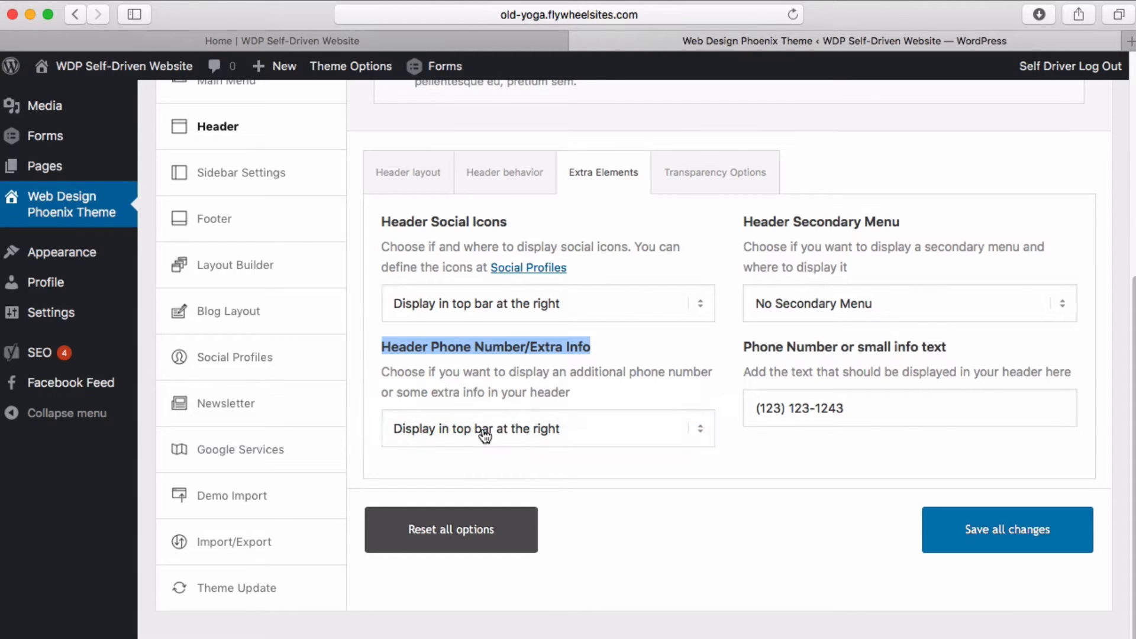
Step: Highlight the phone number in the small info text setting and compare it with the live home page's top bar
triple_click(789, 406)
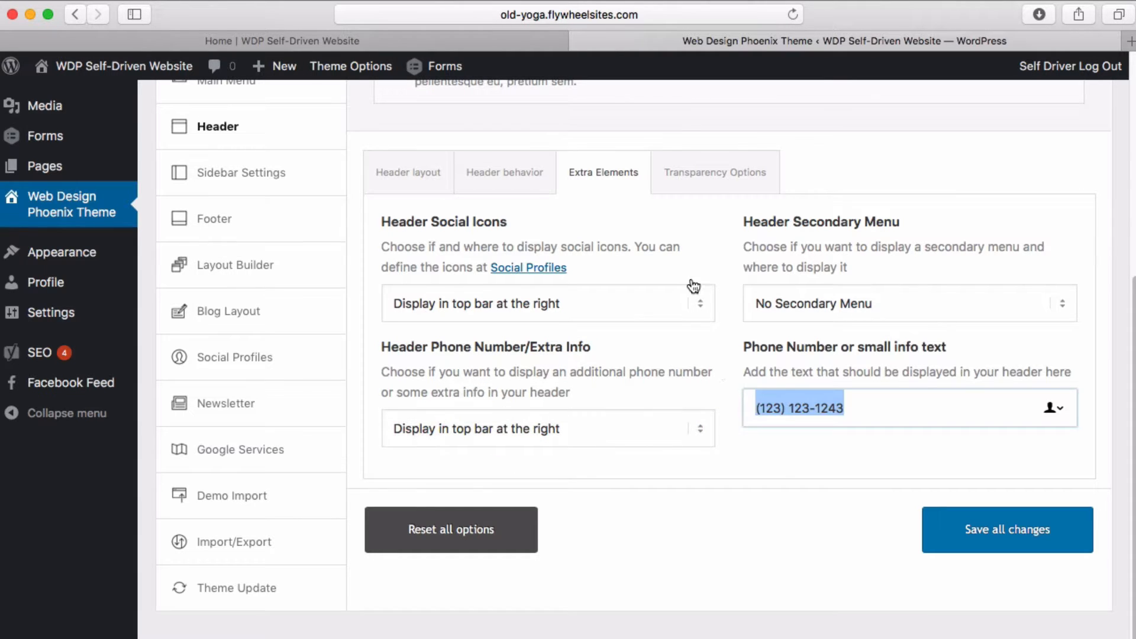
click(468, 41)
drag(900, 94, 954, 93)
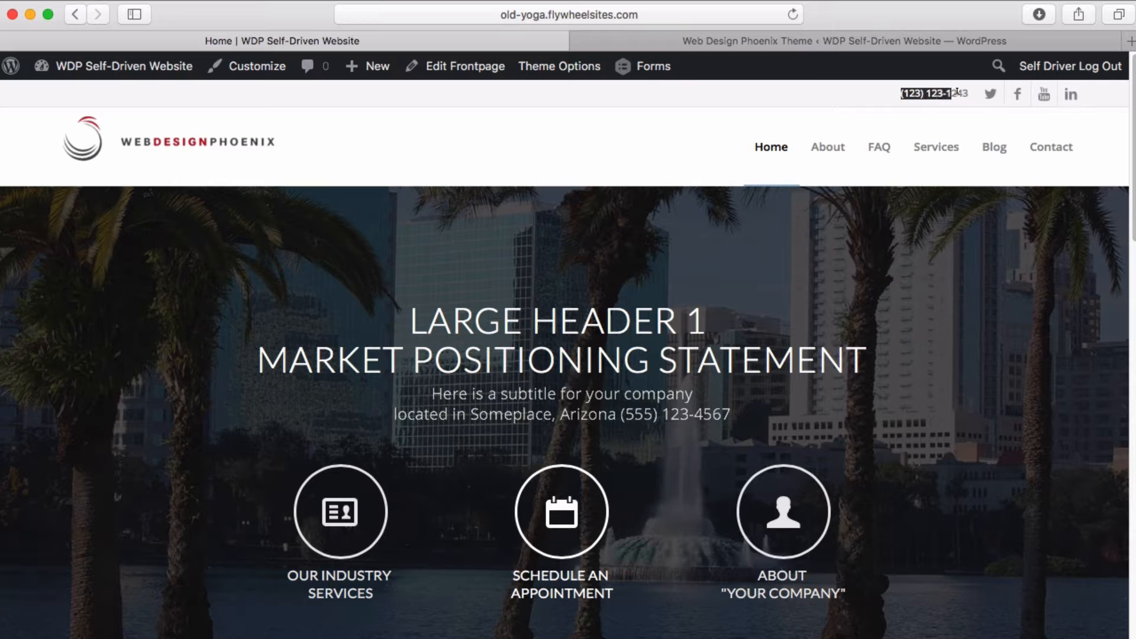
click(677, 40)
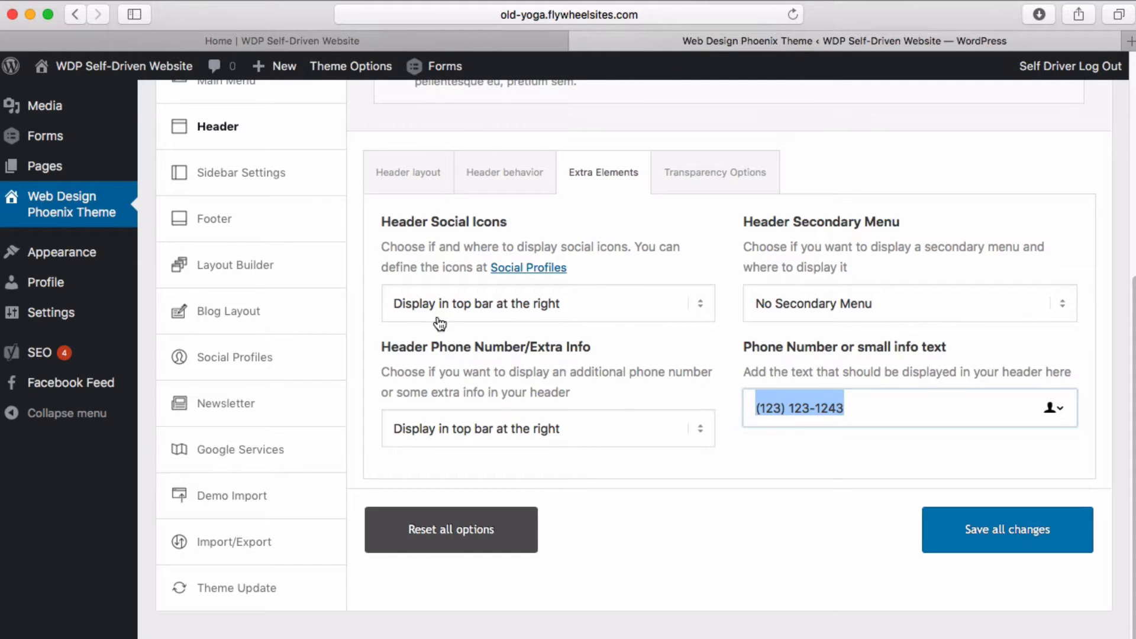
scroll(532, 328, up, 1)
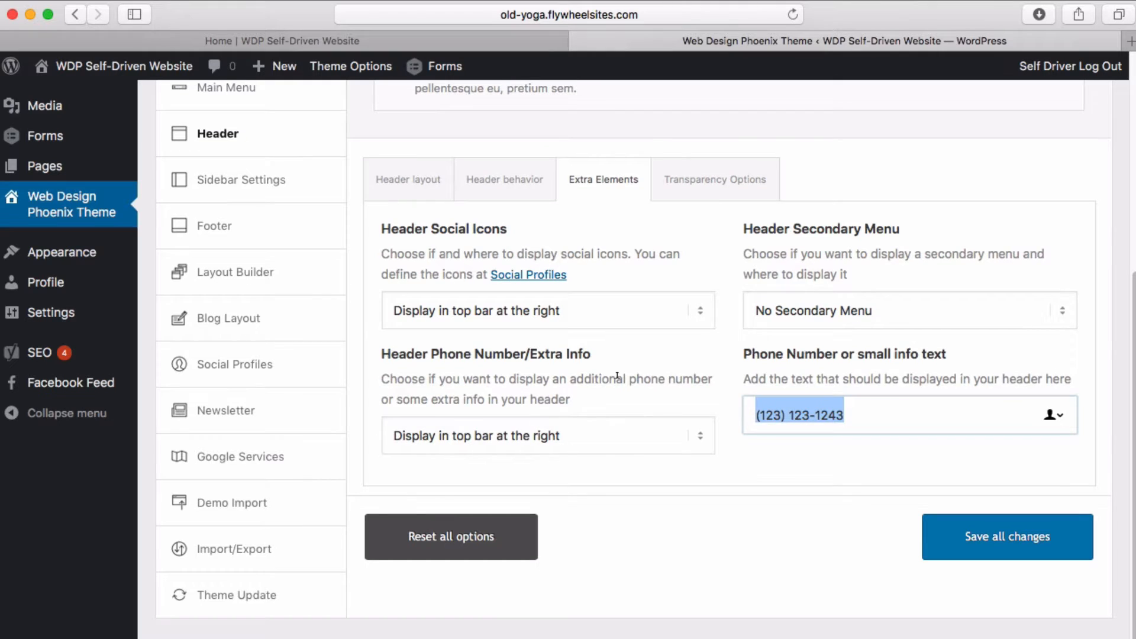
click(673, 360)
Step: Open the header Transparency Options and compare the transparency logo and menu color settings with the live home page header
click(710, 177)
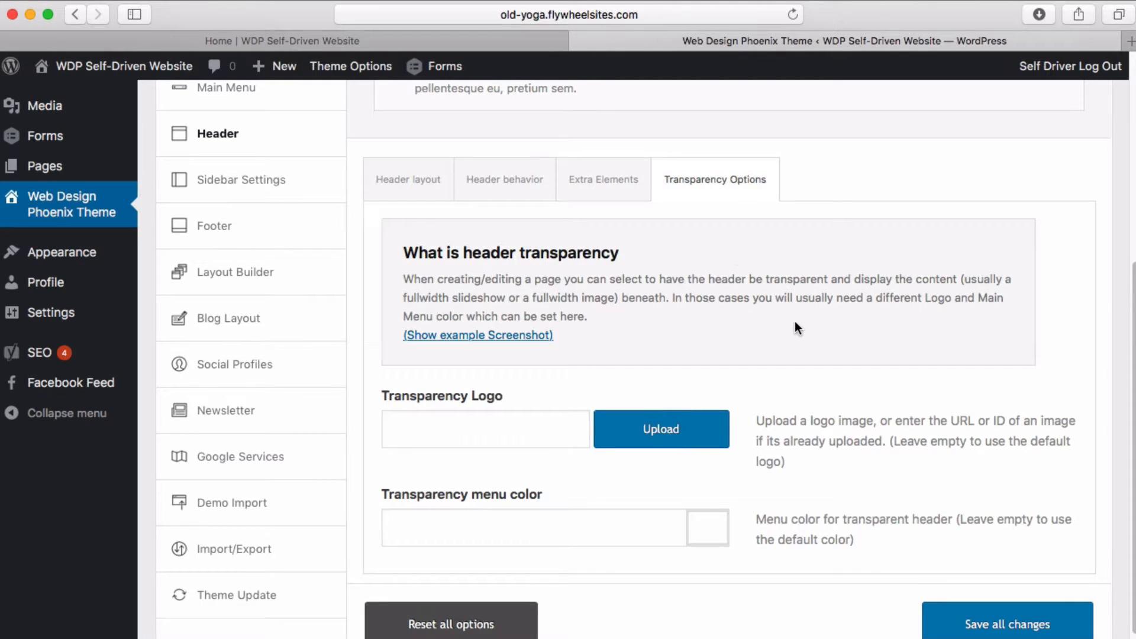
scroll(794, 321, down, 1)
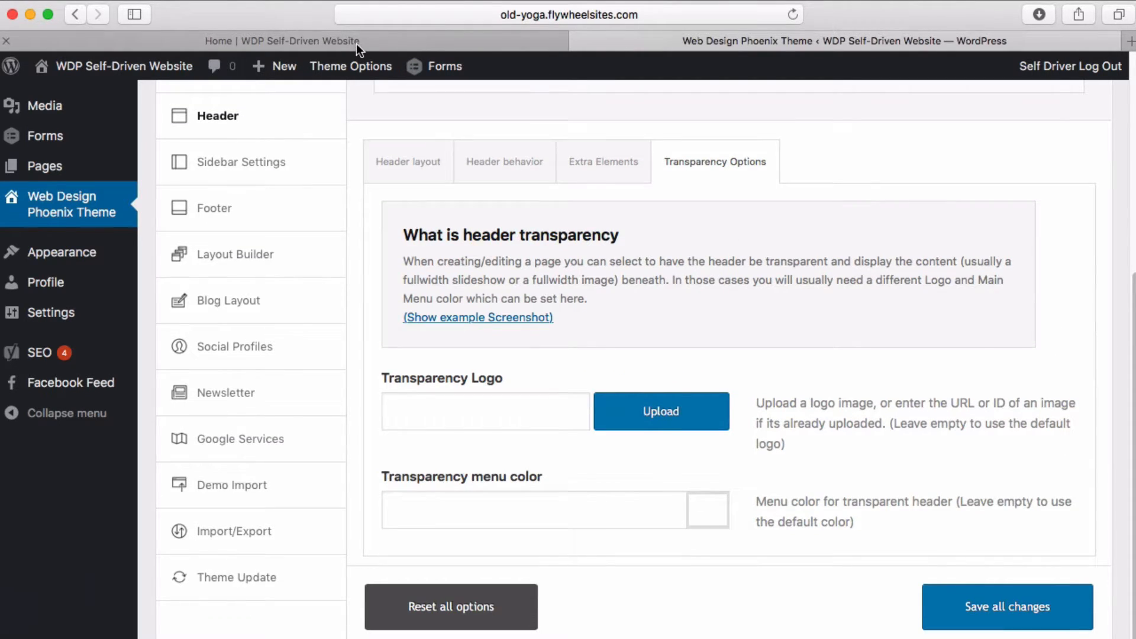
click(357, 42)
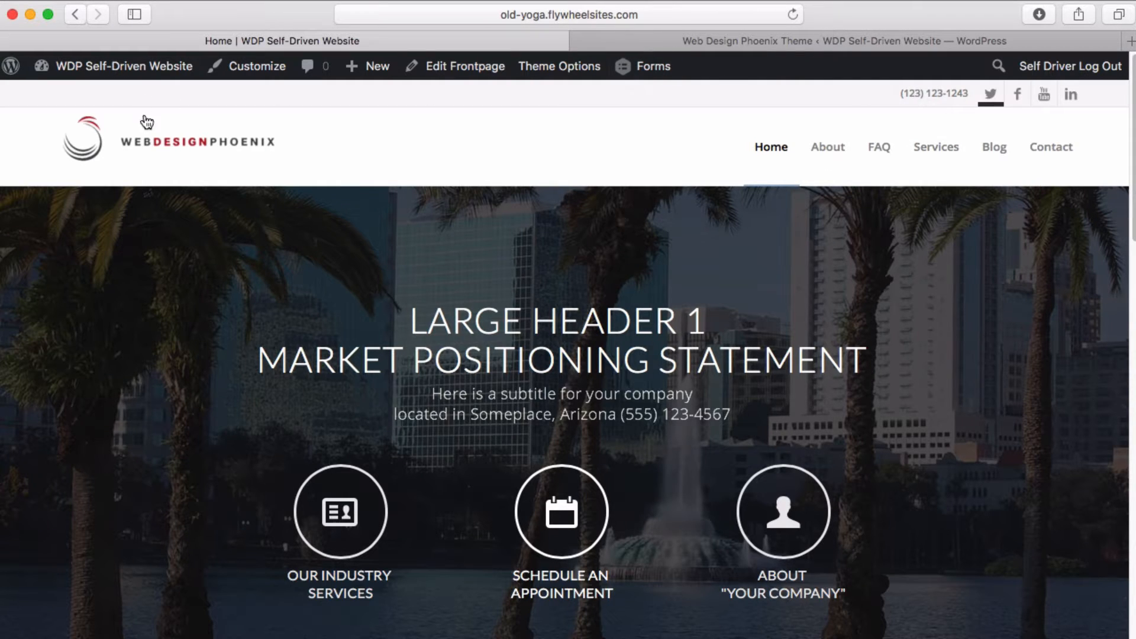
click(713, 43)
click(432, 39)
click(837, 40)
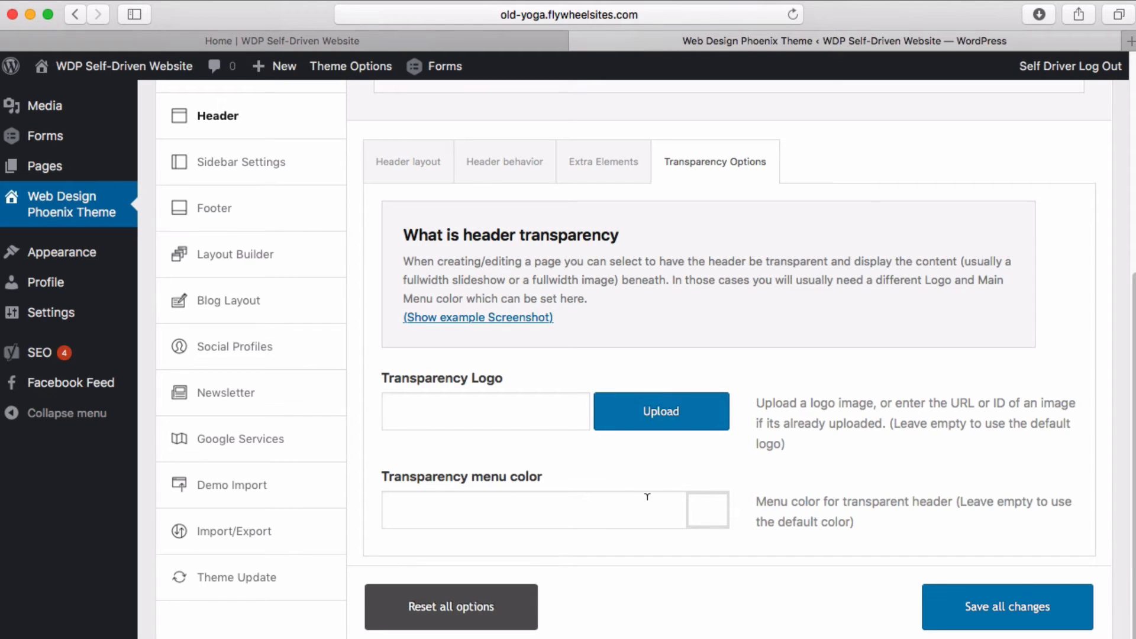
click(420, 43)
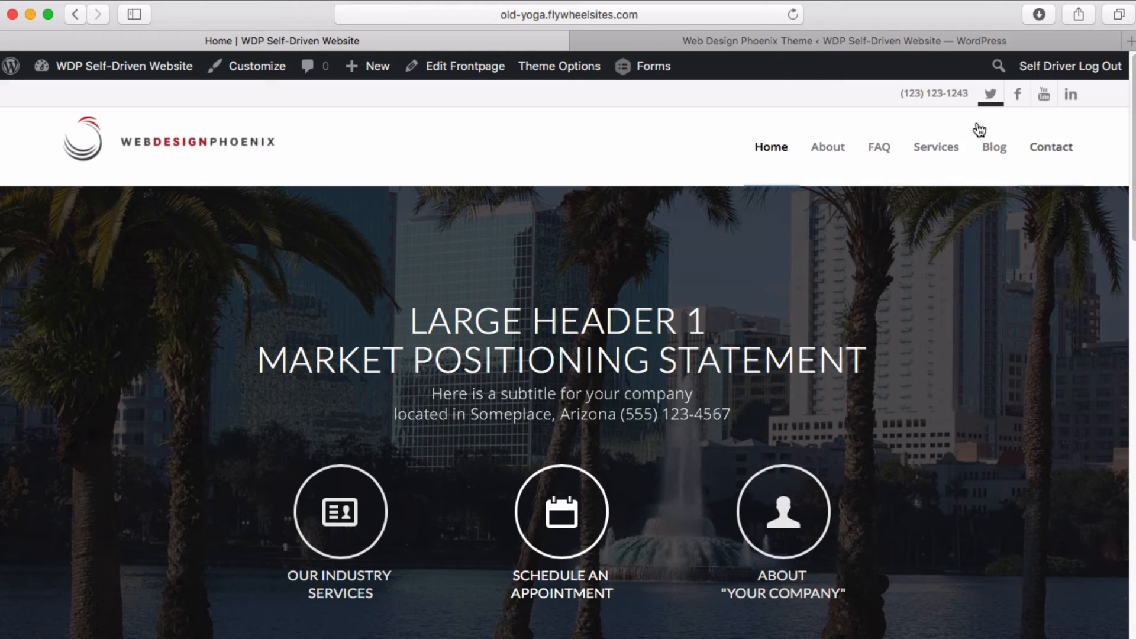
click(772, 43)
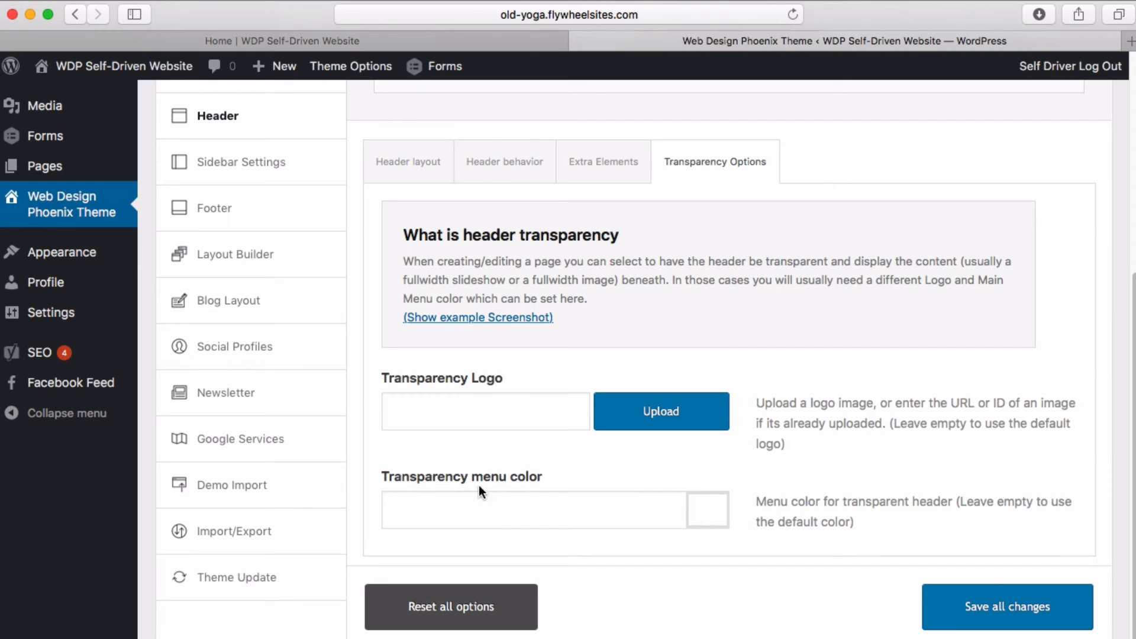
Step: Recheck the live home page header against the theme's transparency logo and menu color settings and the rough header layout preview
click(533, 42)
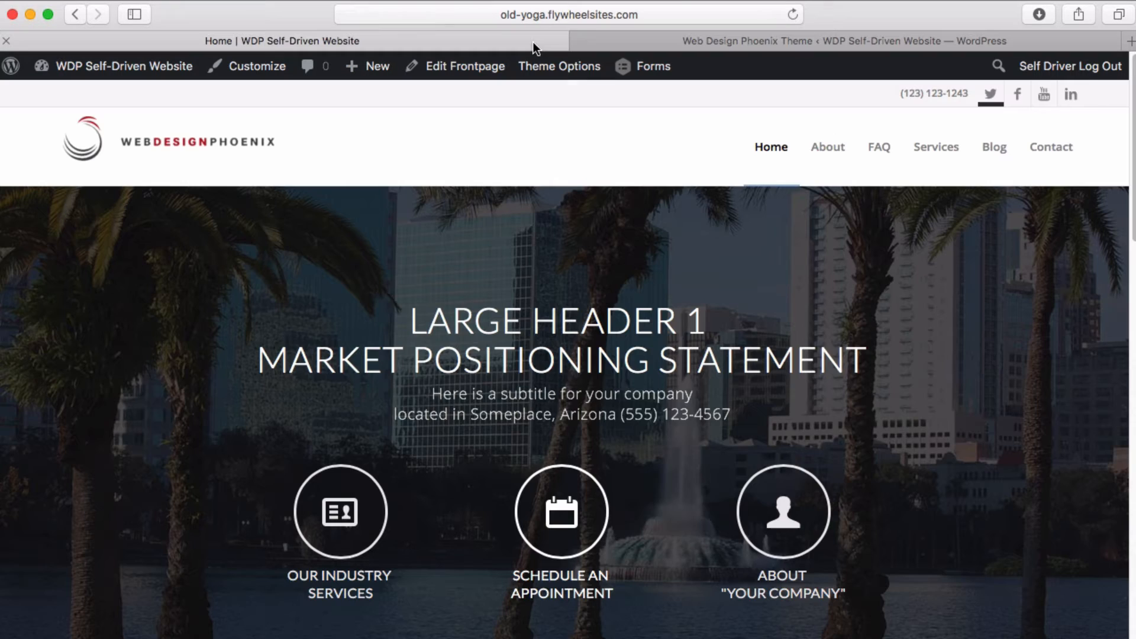
click(712, 42)
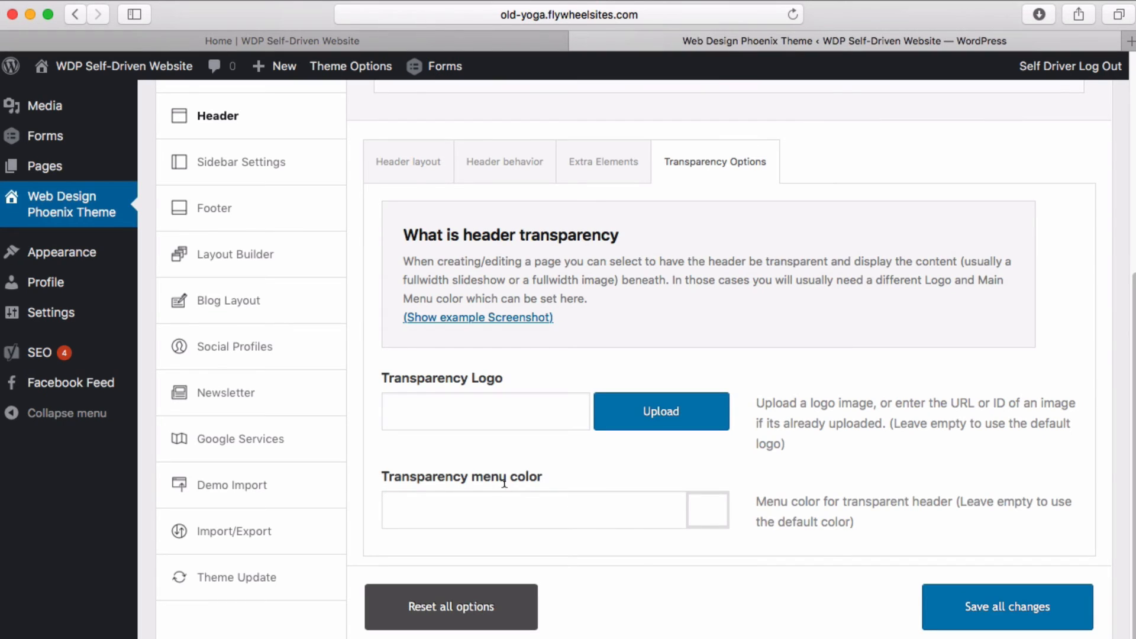
scroll(683, 433, up, 1)
scroll(765, 418, up, 3)
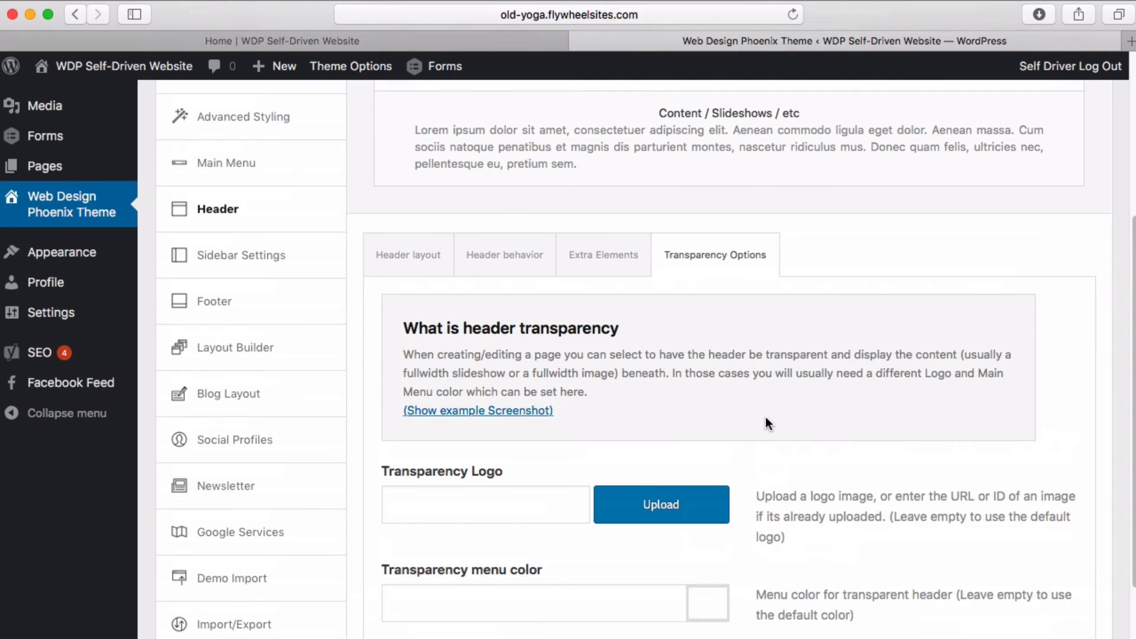
scroll(763, 429, up, 5)
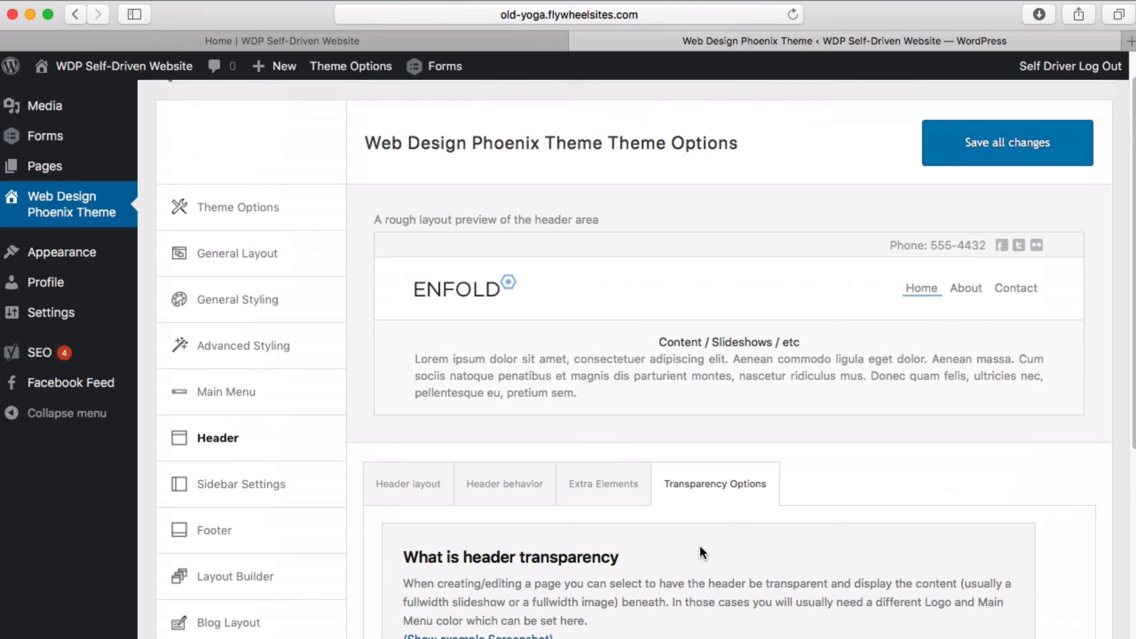
scroll(596, 455, down, 7)
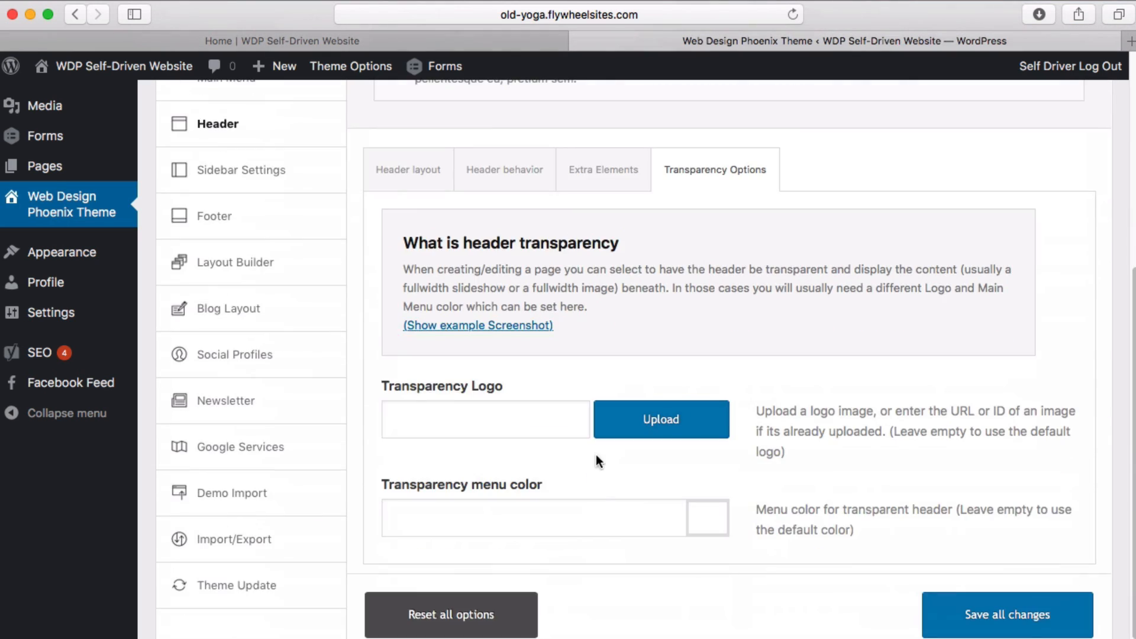
scroll(591, 414, up, 8)
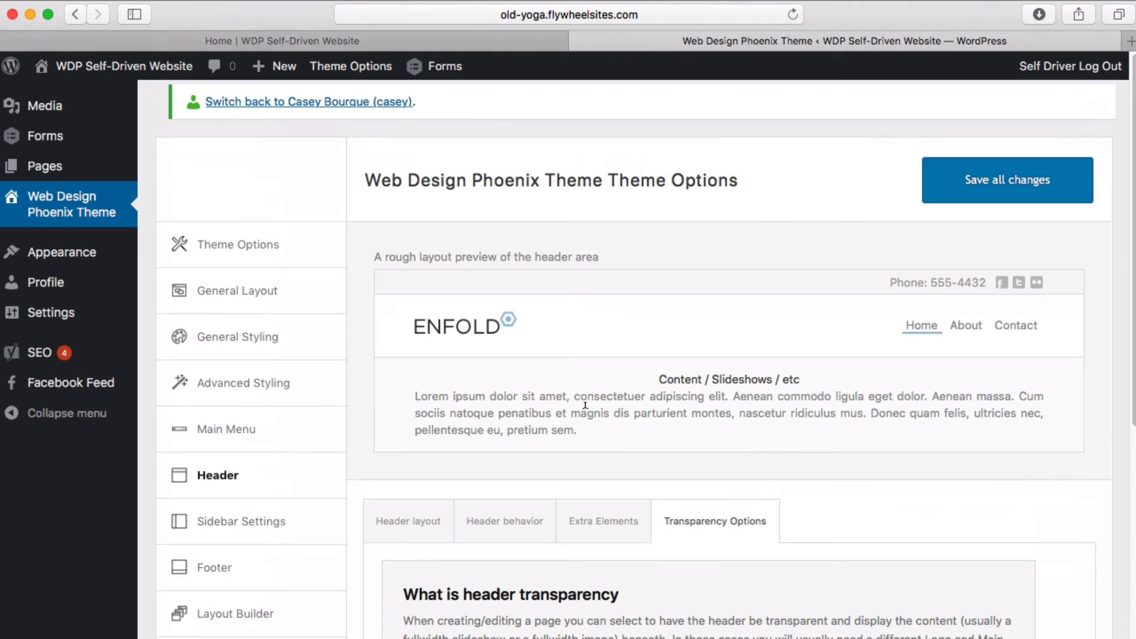